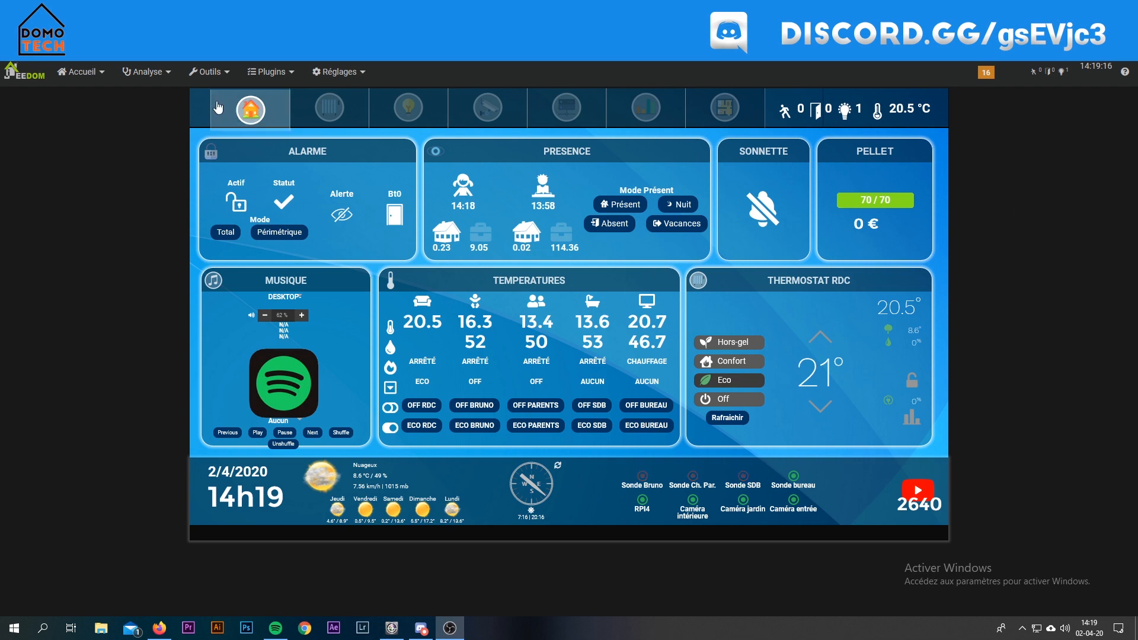
Open the summary settings of the Maison object to view its configuration
click(206, 72)
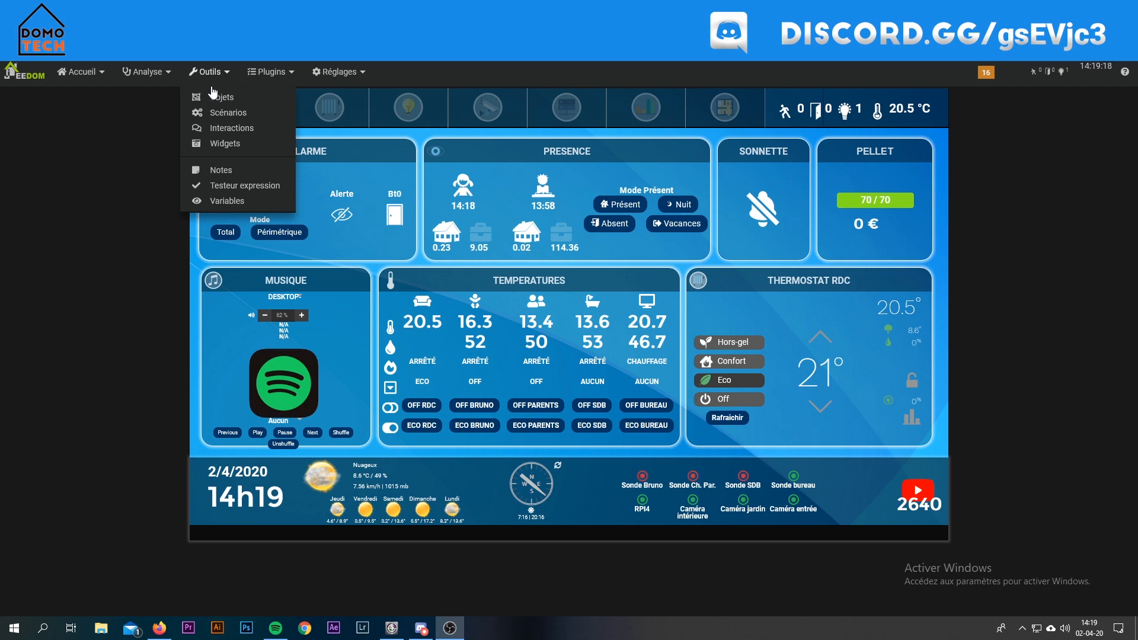
click(220, 99)
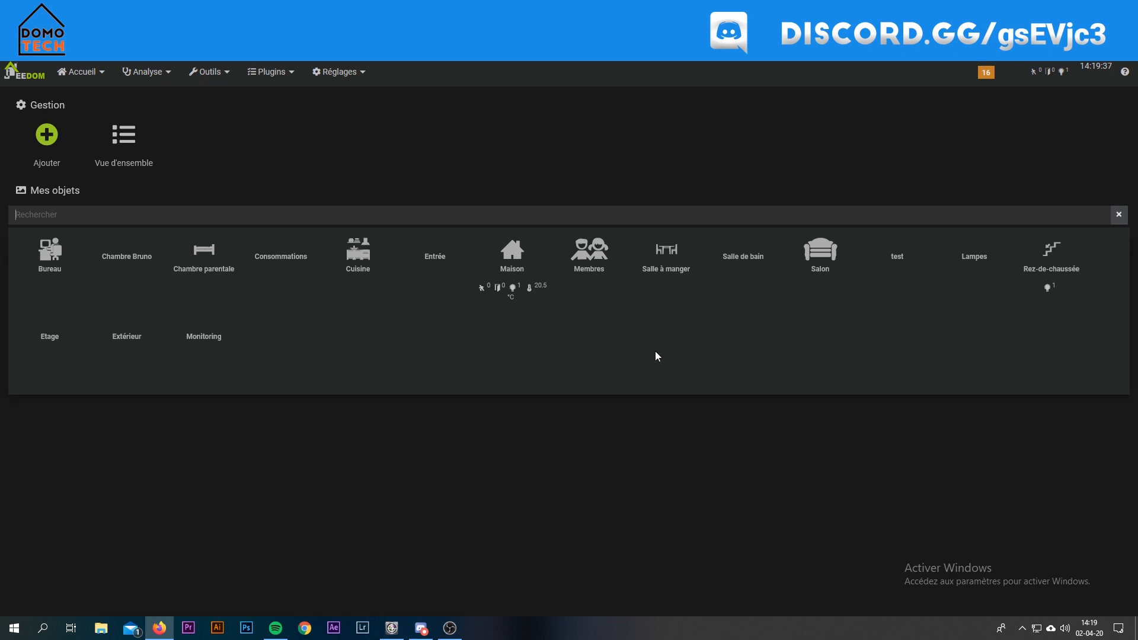
click(513, 256)
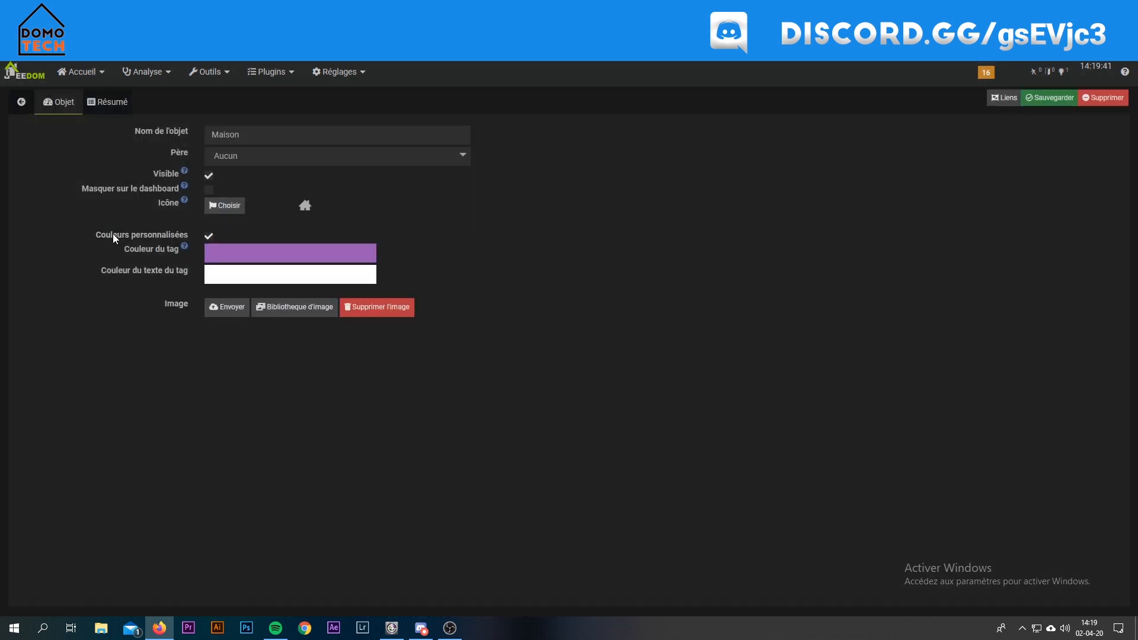
click(107, 106)
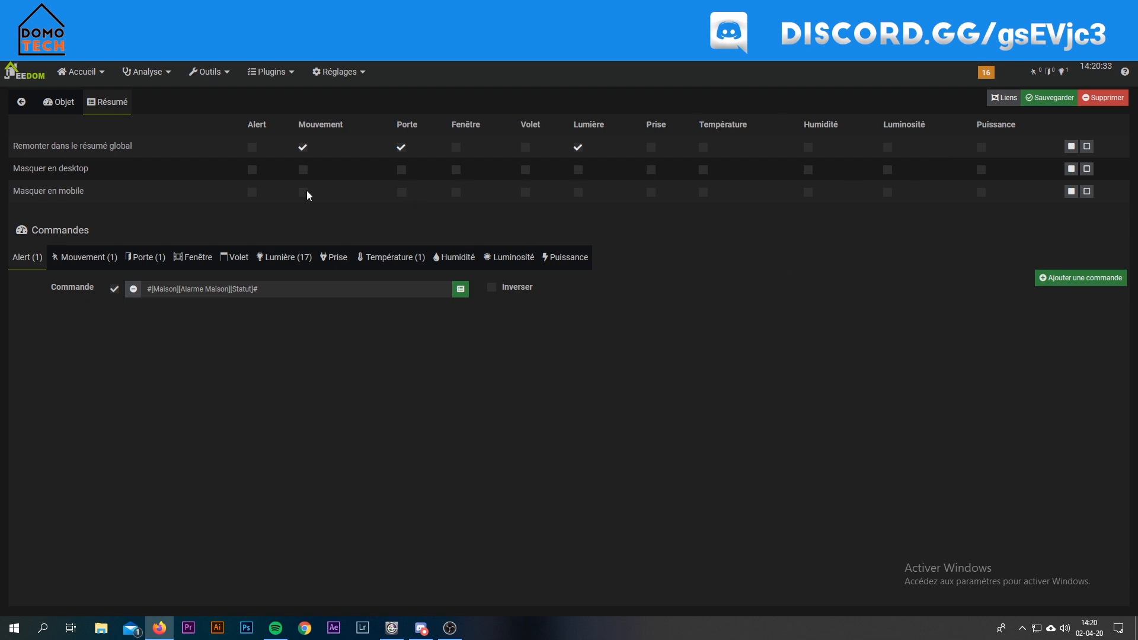
In the Salon object's summary settings, include every category from Alert to Puissance in the global summary
click(21, 102)
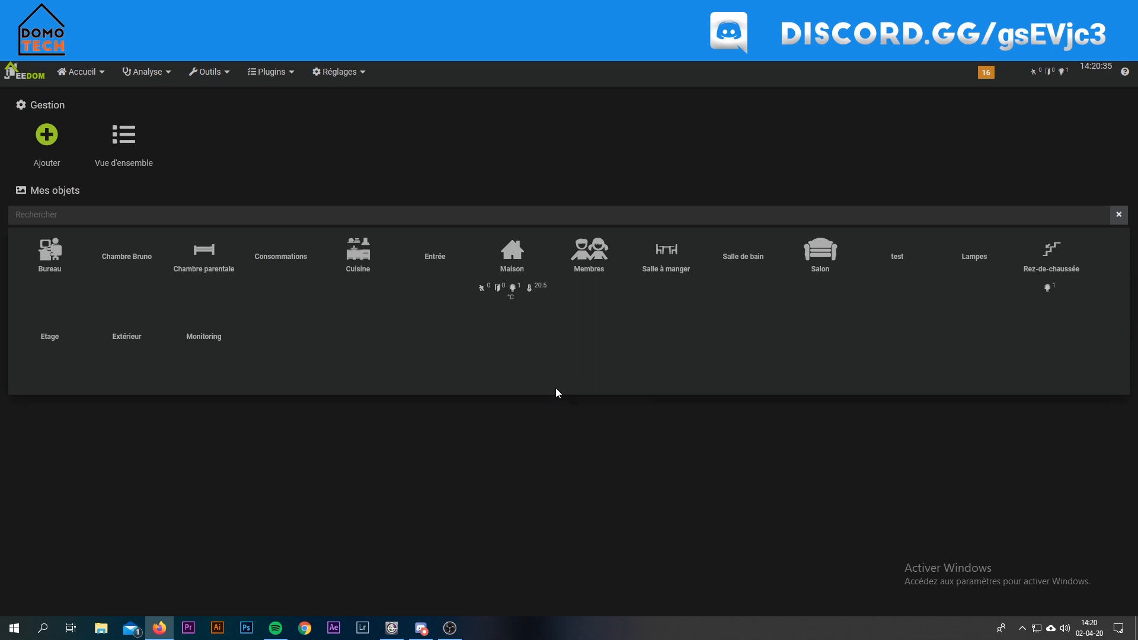
click(824, 248)
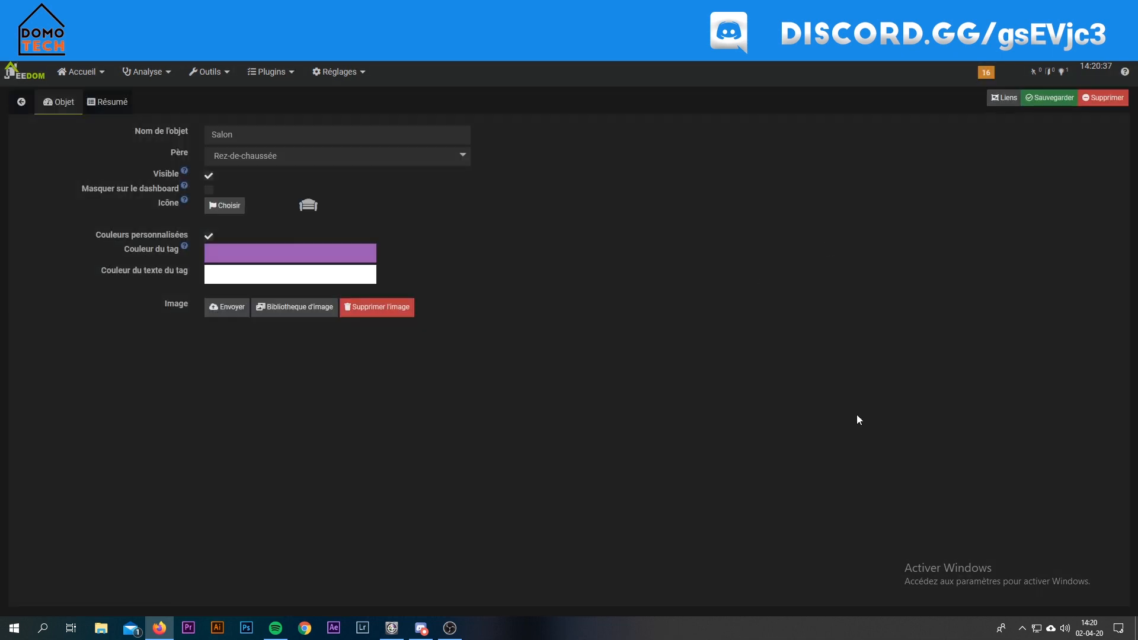
click(120, 105)
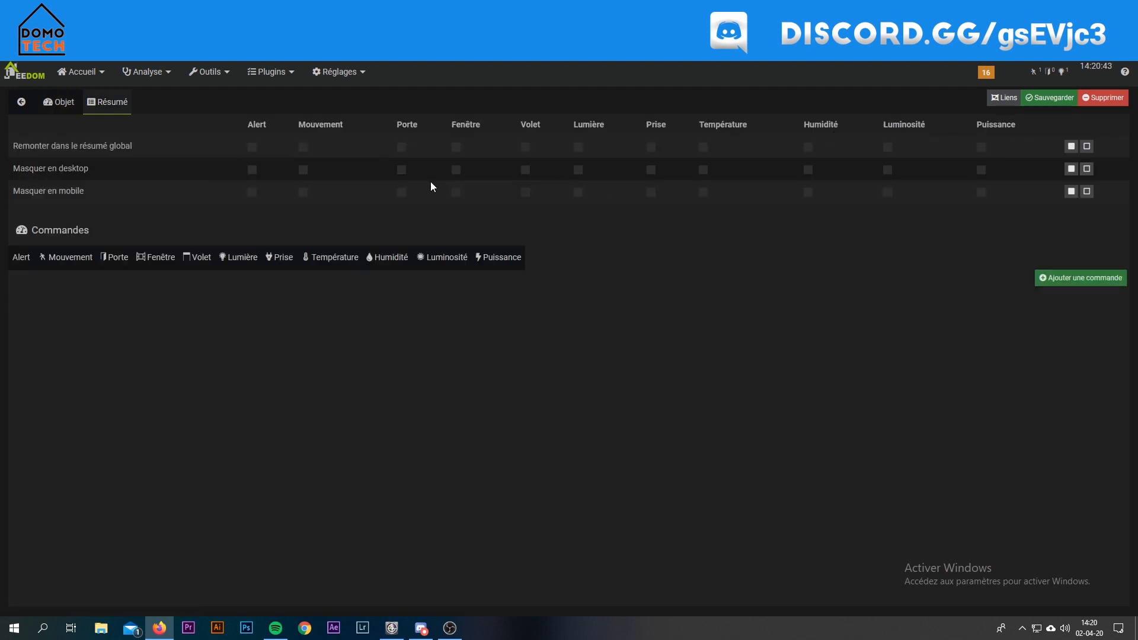
click(252, 147)
click(303, 147)
click(401, 147)
click(456, 147)
click(526, 149)
click(574, 147)
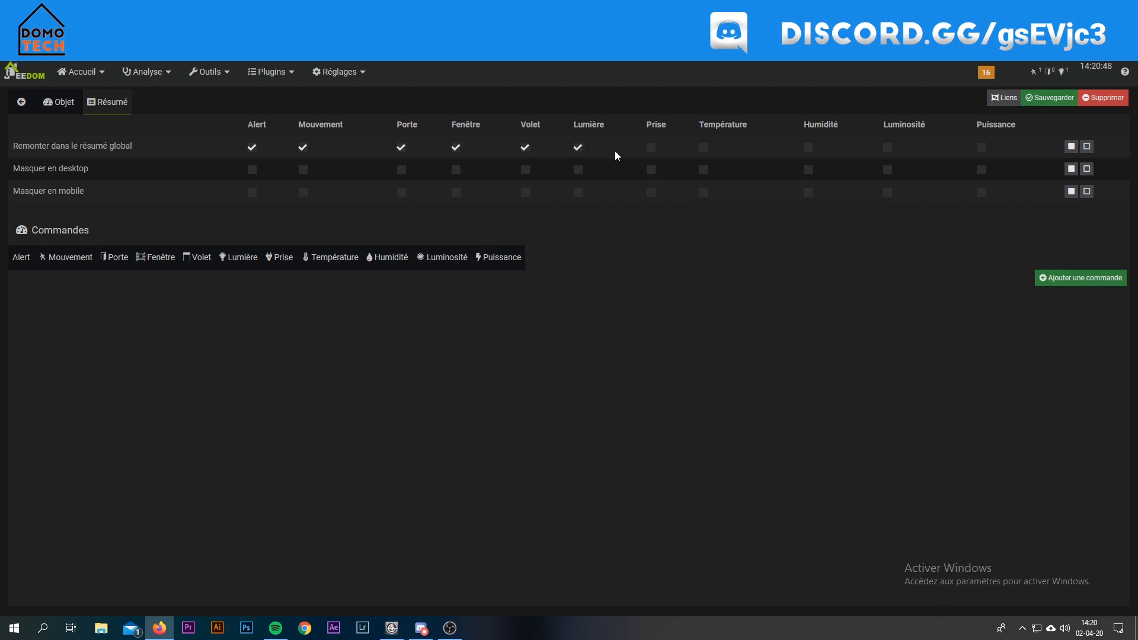
click(704, 151)
click(887, 147)
click(981, 146)
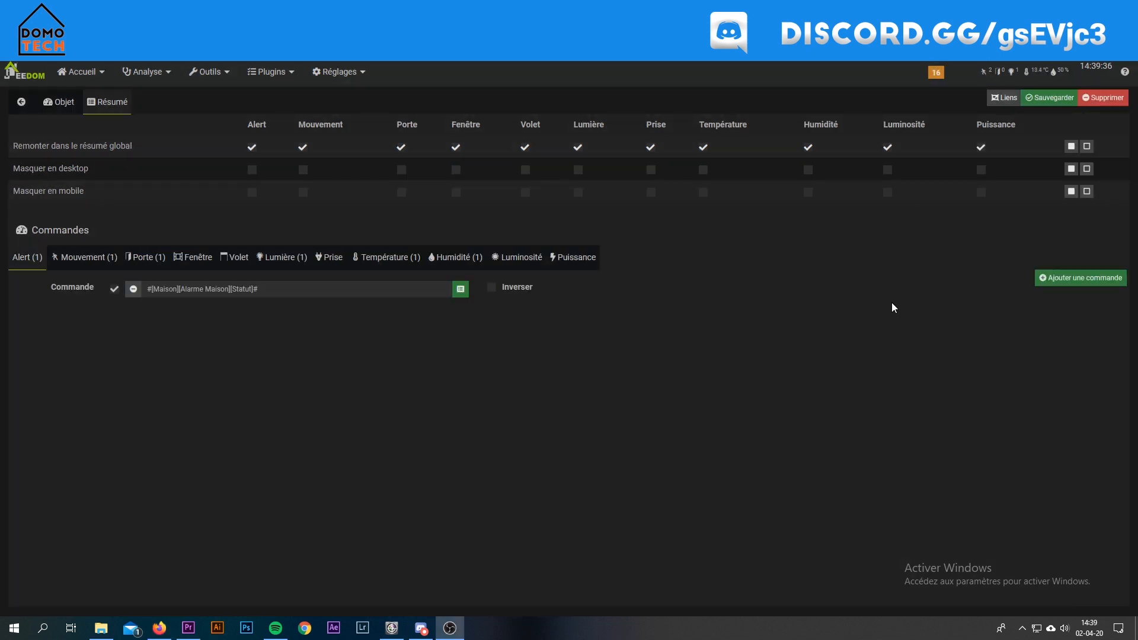
Try hiding all categories on desktop and then Lumière alone, clearing the options again each time
click(1070, 172)
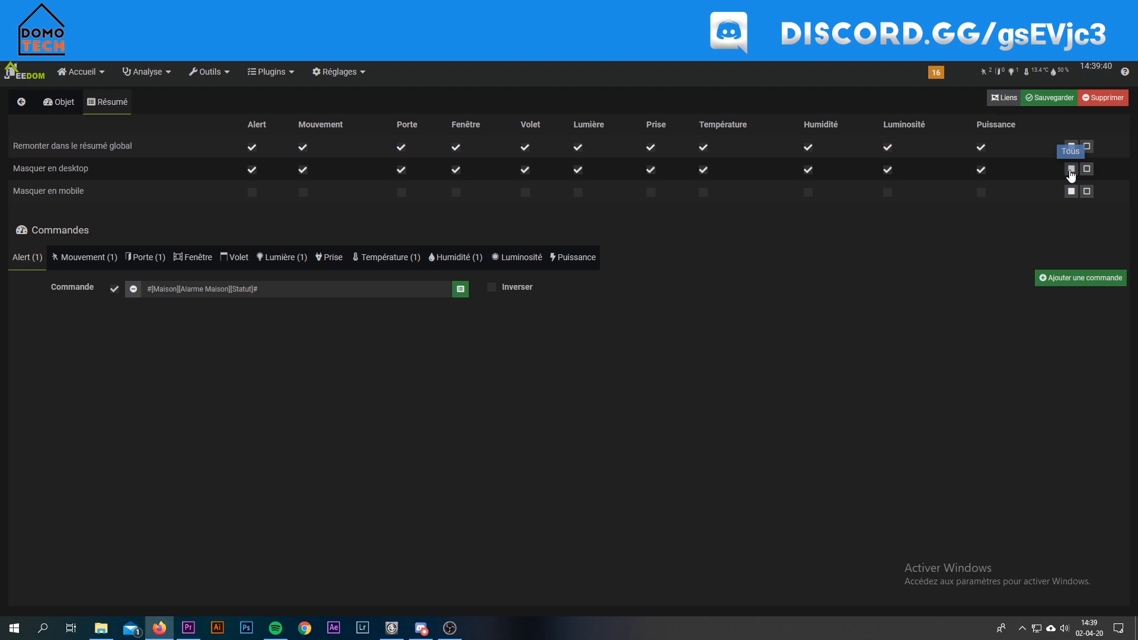
click(1086, 169)
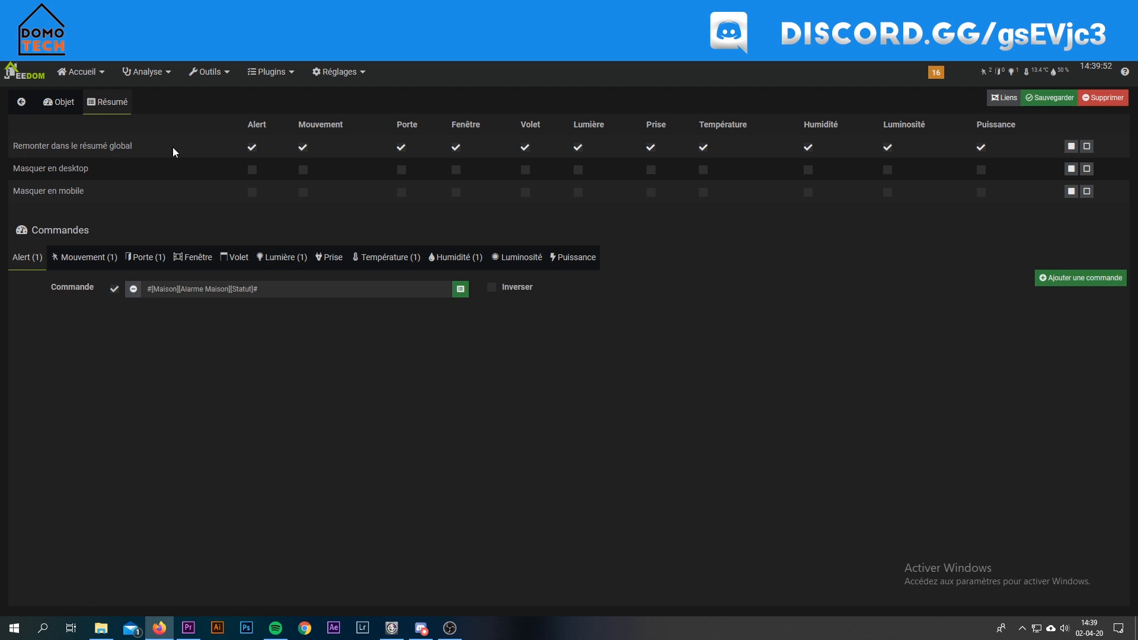
click(579, 172)
click(578, 172)
Save the Salon object and add the Maison, Alarme Maison, Statut command to its Alert summary
click(1050, 98)
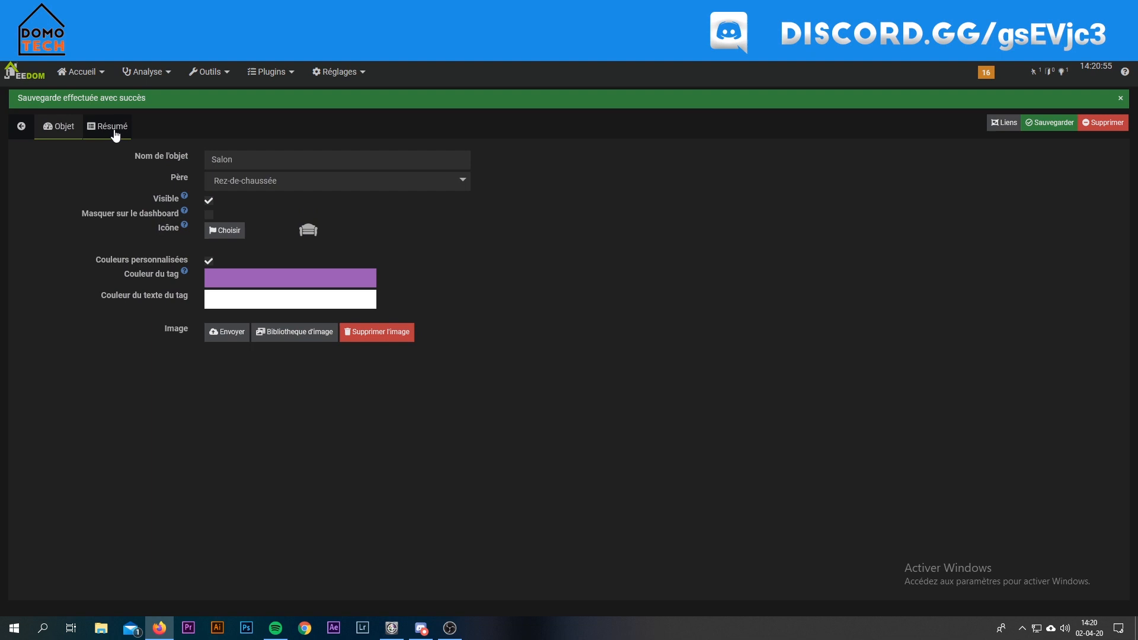
click(111, 126)
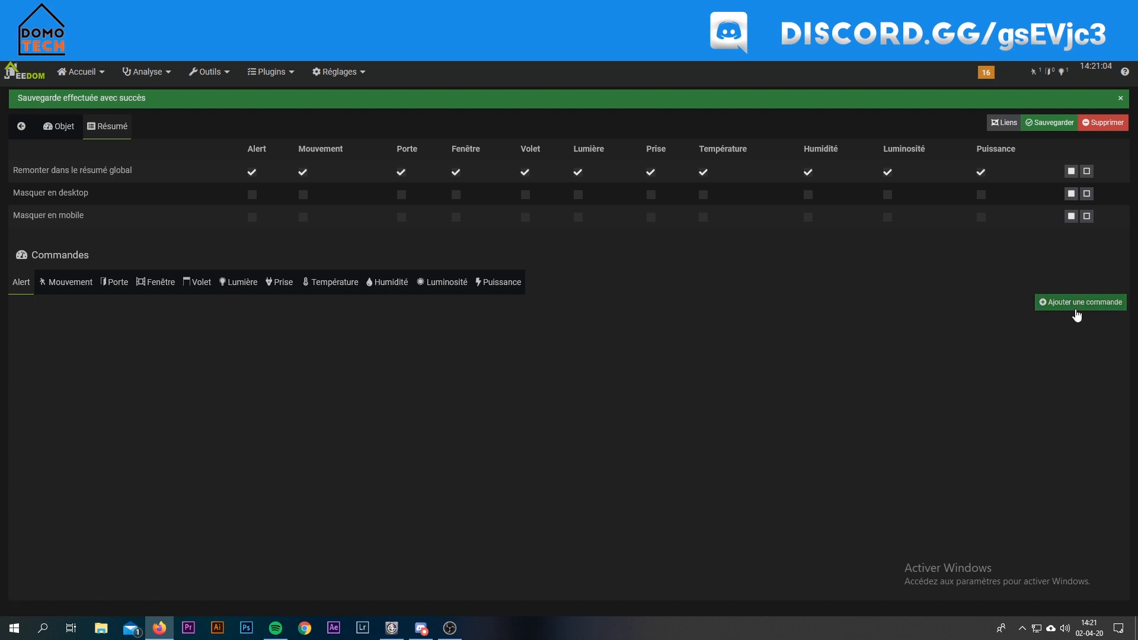
click(1108, 302)
click(462, 313)
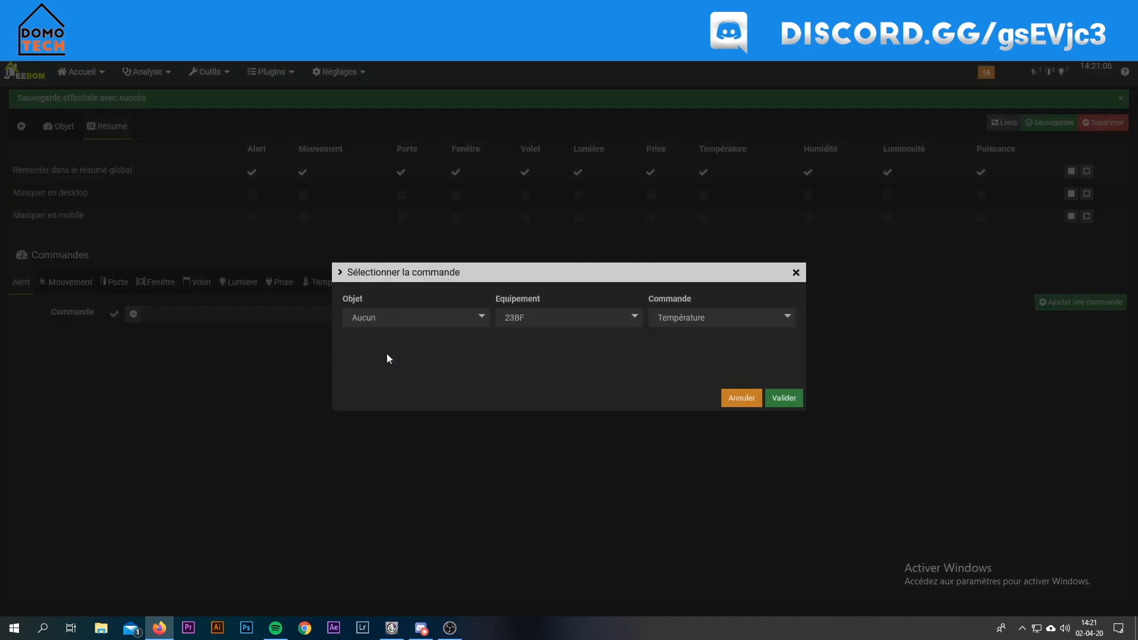
click(406, 319)
click(373, 432)
click(561, 326)
click(541, 364)
click(695, 320)
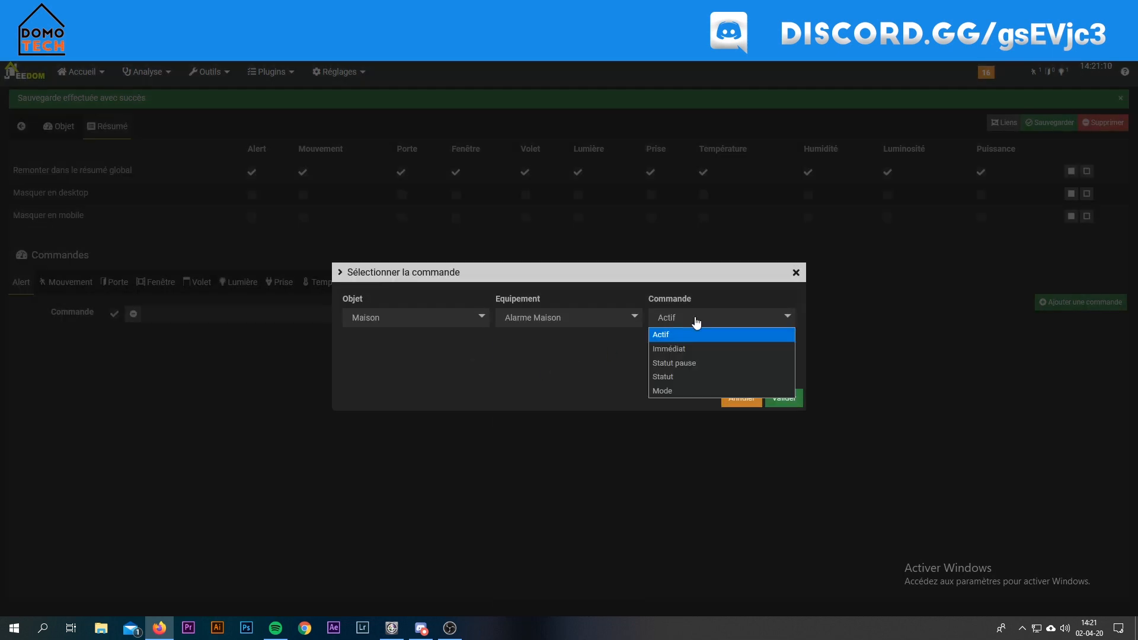
click(682, 377)
click(784, 398)
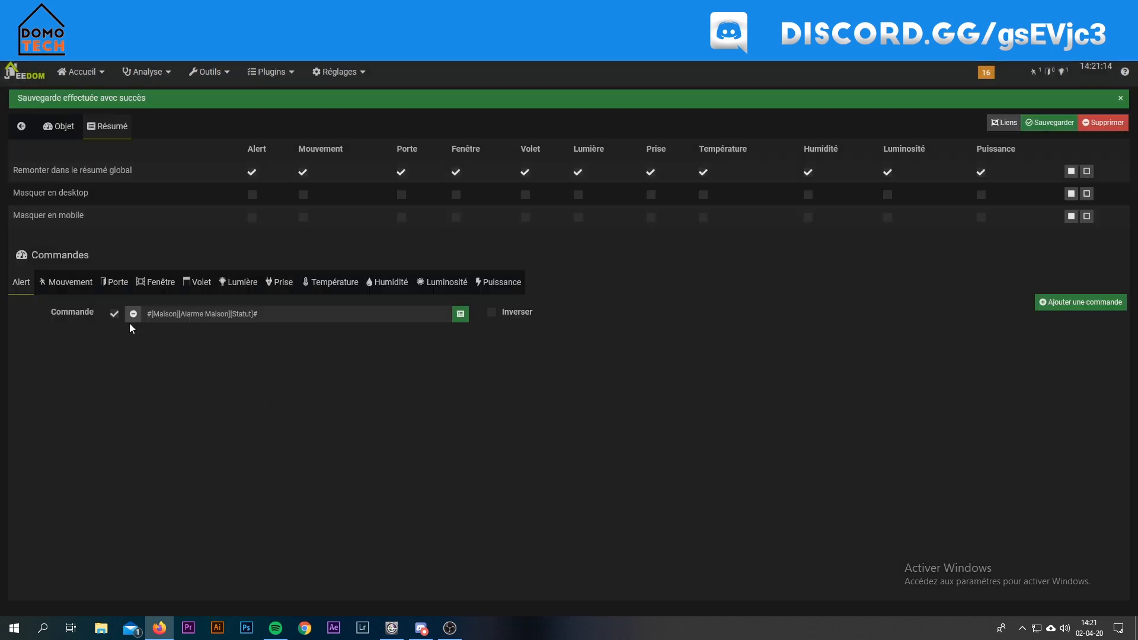
Add the Alerte command of Maison's Motion Sensor to the Salon's Mouvement summary
click(76, 288)
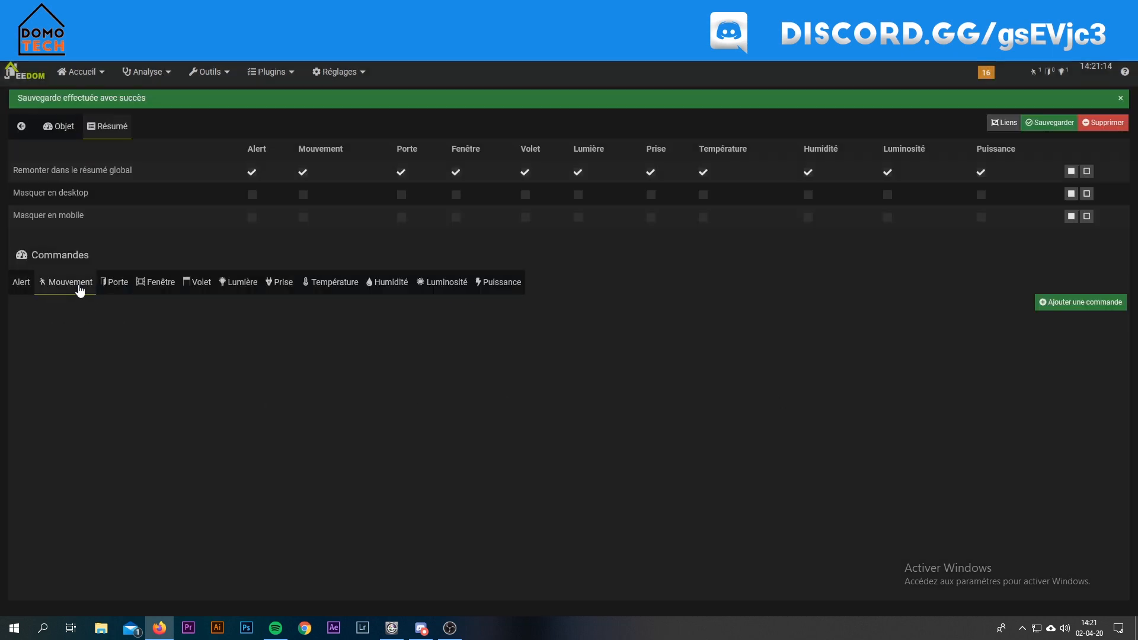
click(1044, 304)
click(463, 321)
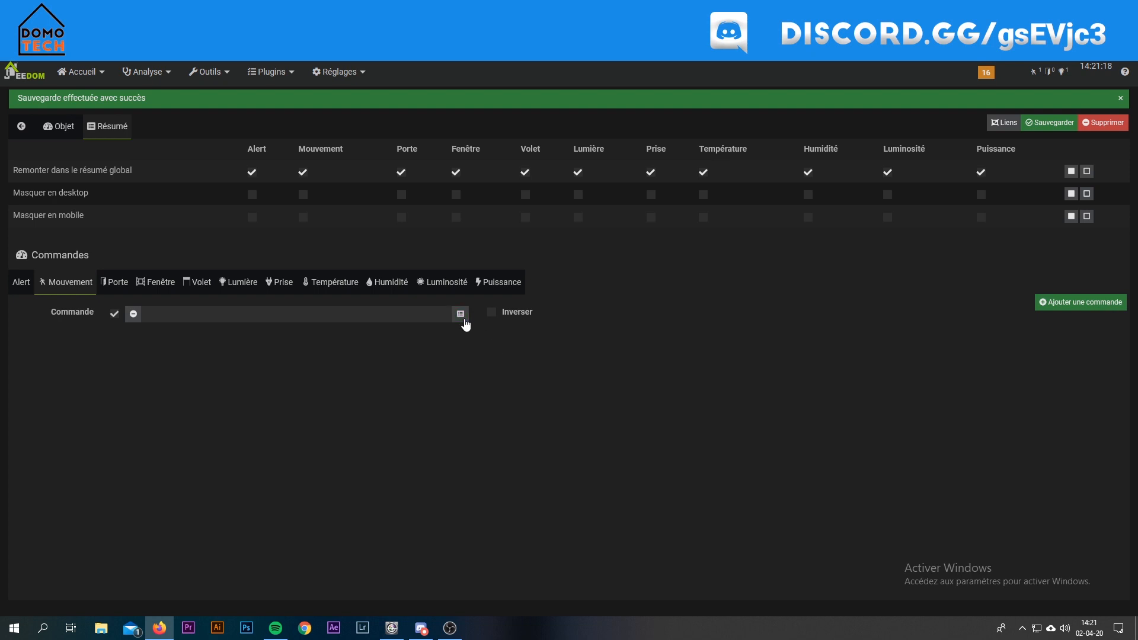
click(426, 318)
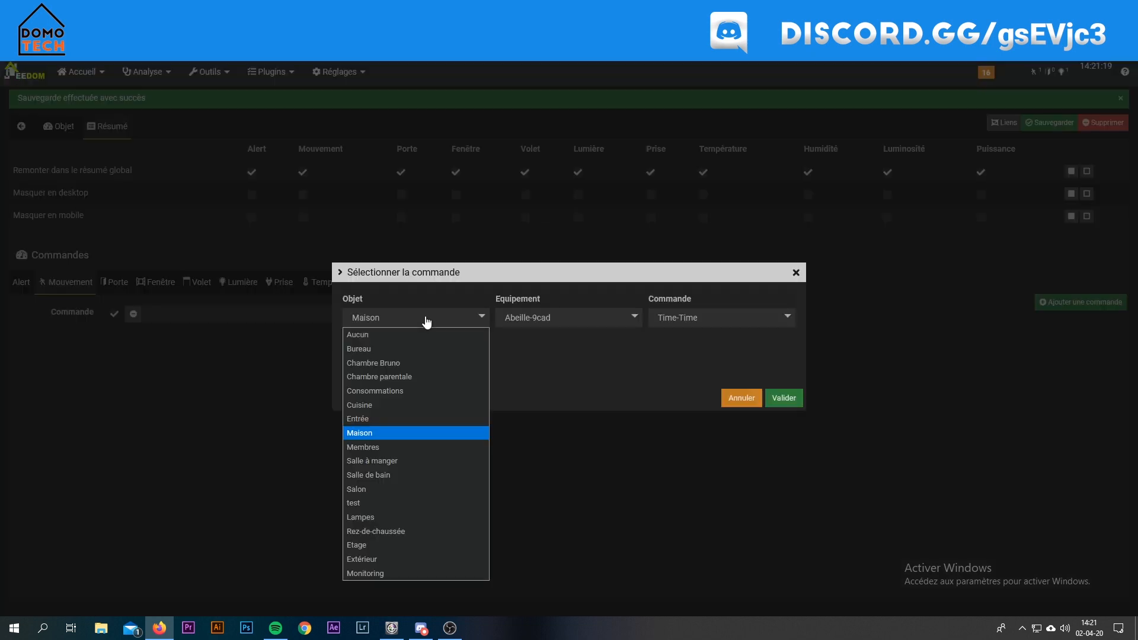
click(573, 320)
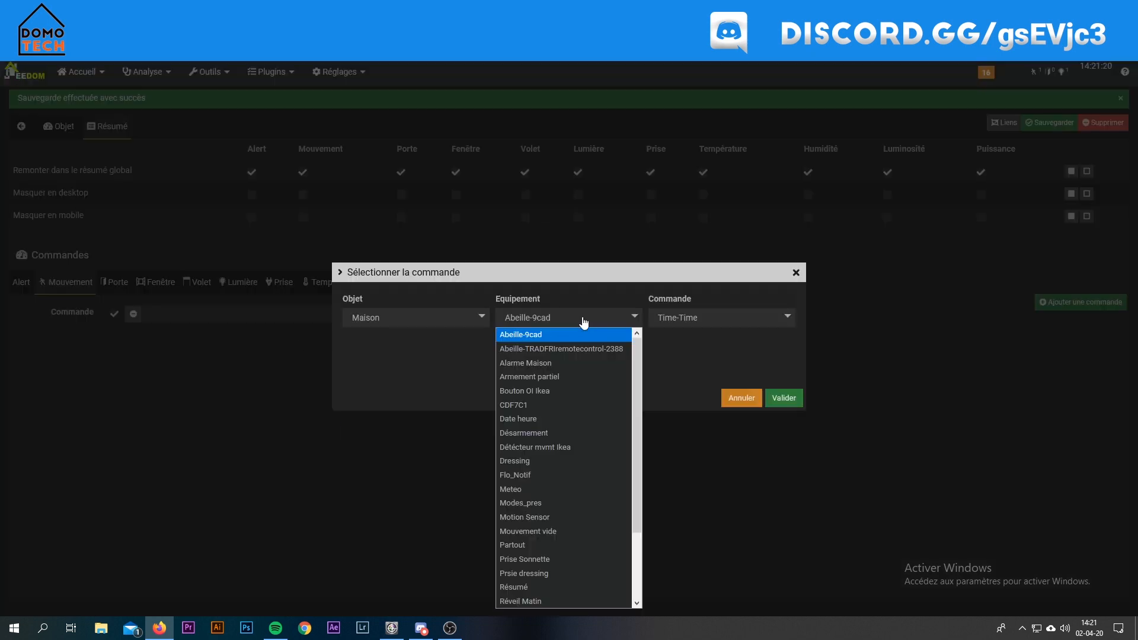
click(550, 517)
click(707, 324)
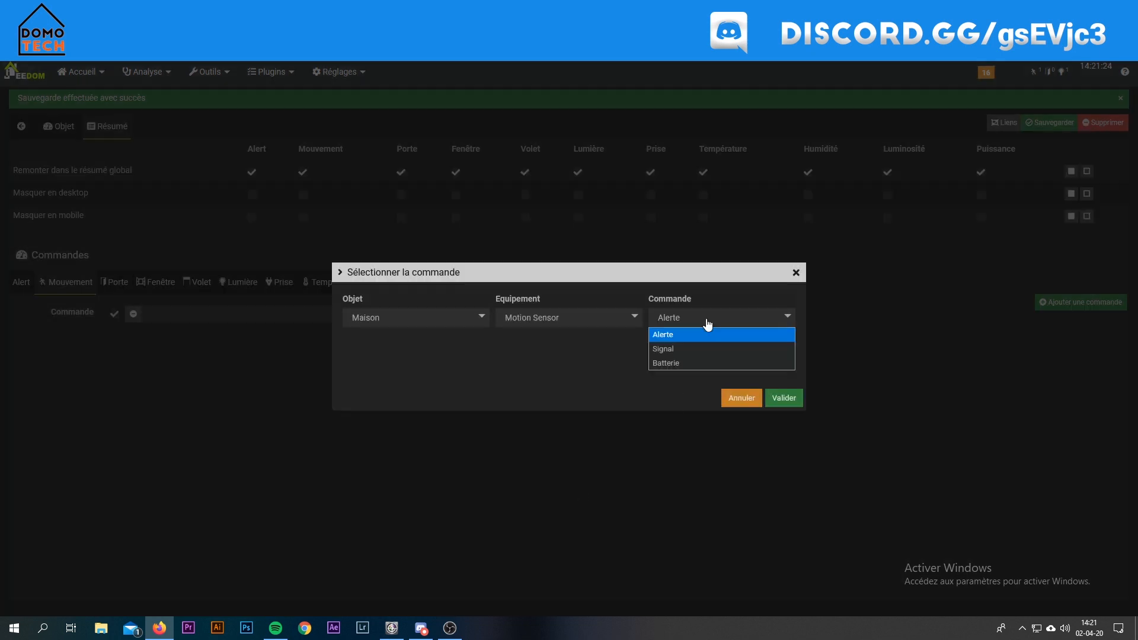
click(714, 334)
click(784, 399)
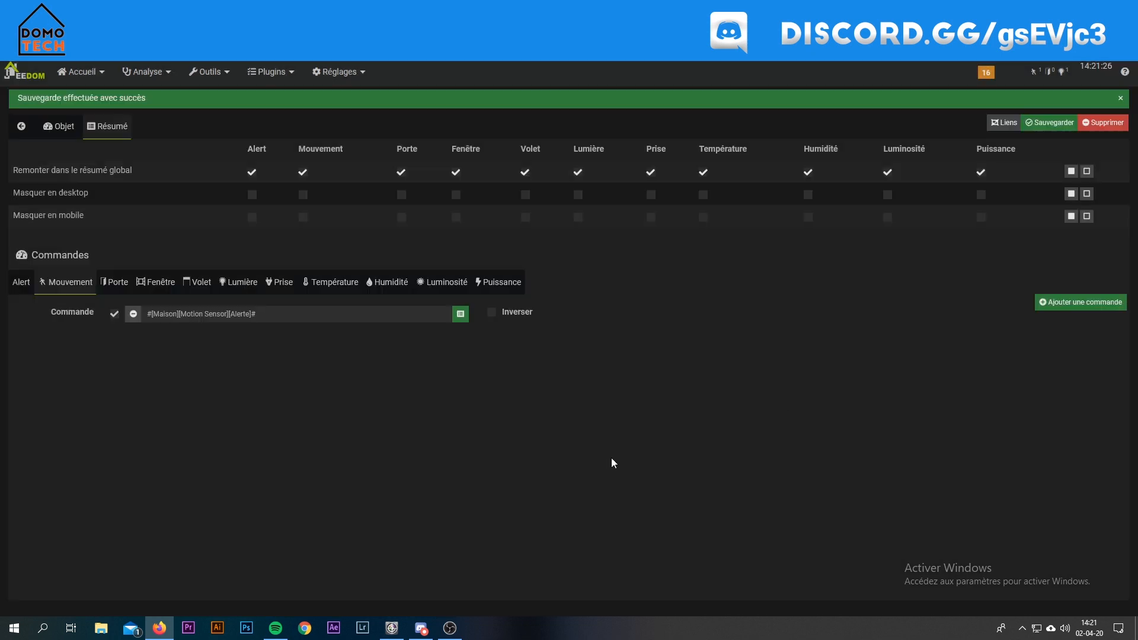
Add the Alerte command of Maison's Mouvement vide equipment to the Salon's Porte summary
click(111, 283)
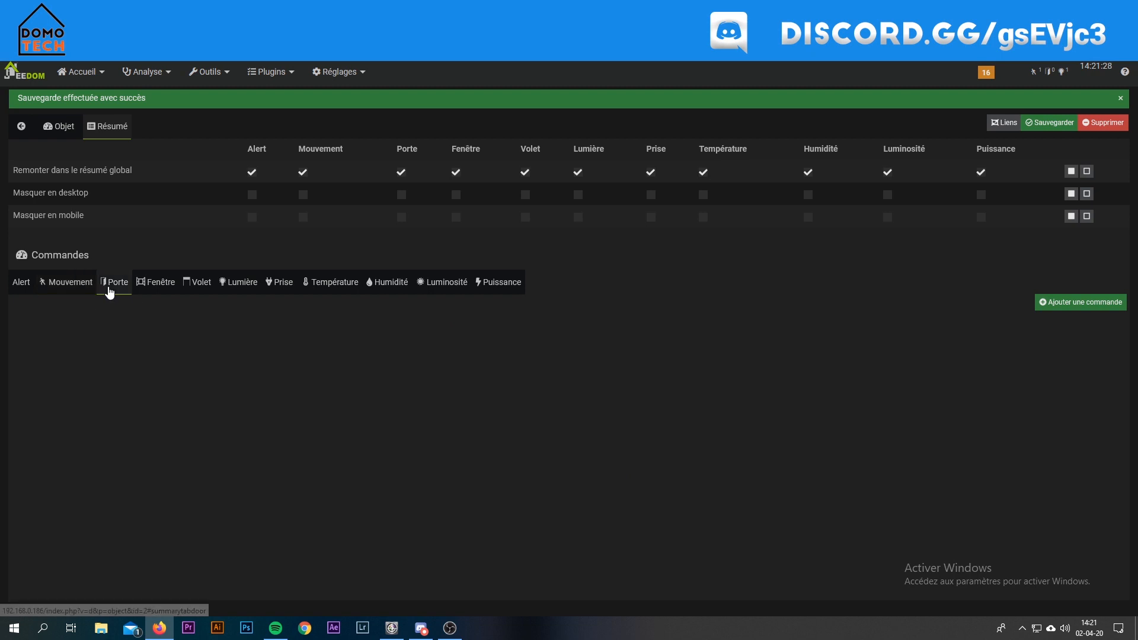
click(1086, 304)
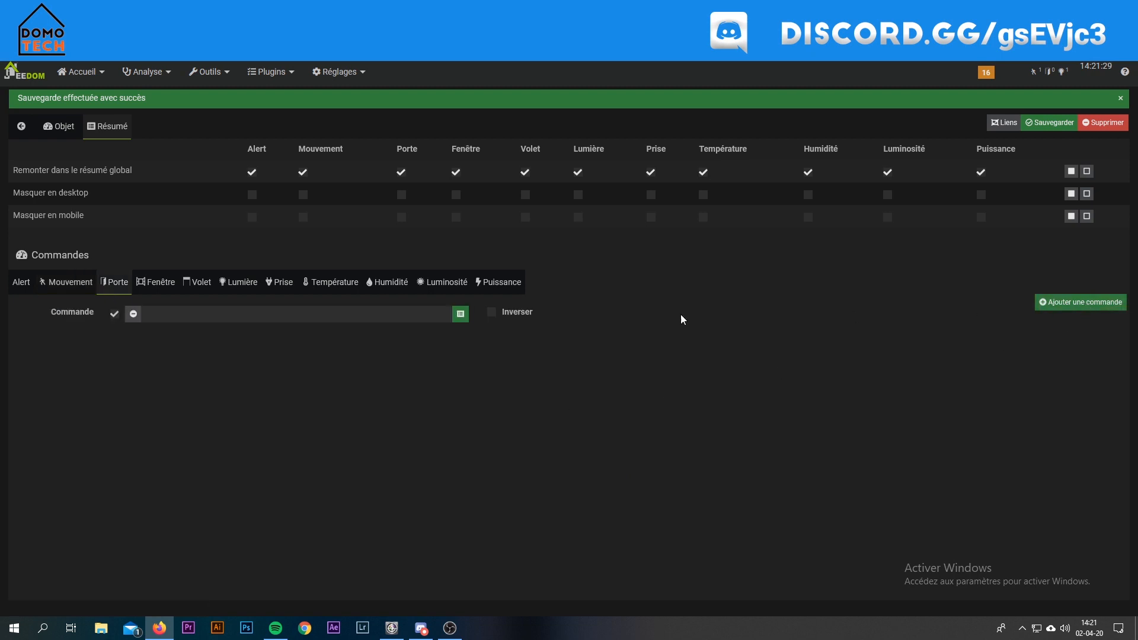
click(460, 314)
click(389, 318)
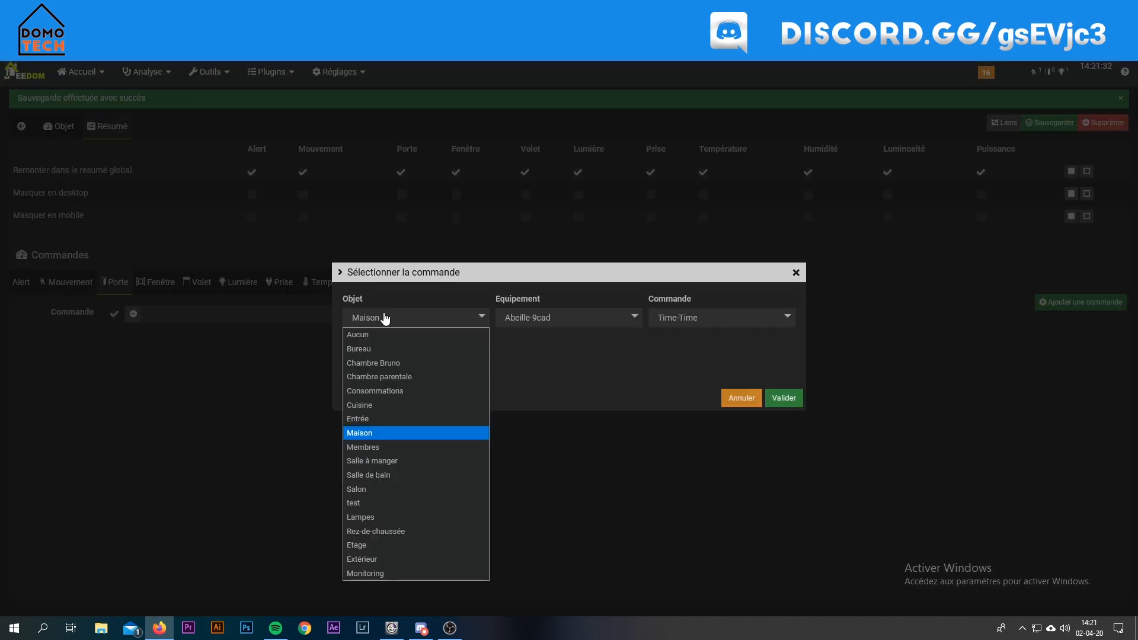
click(375, 434)
click(566, 318)
click(549, 534)
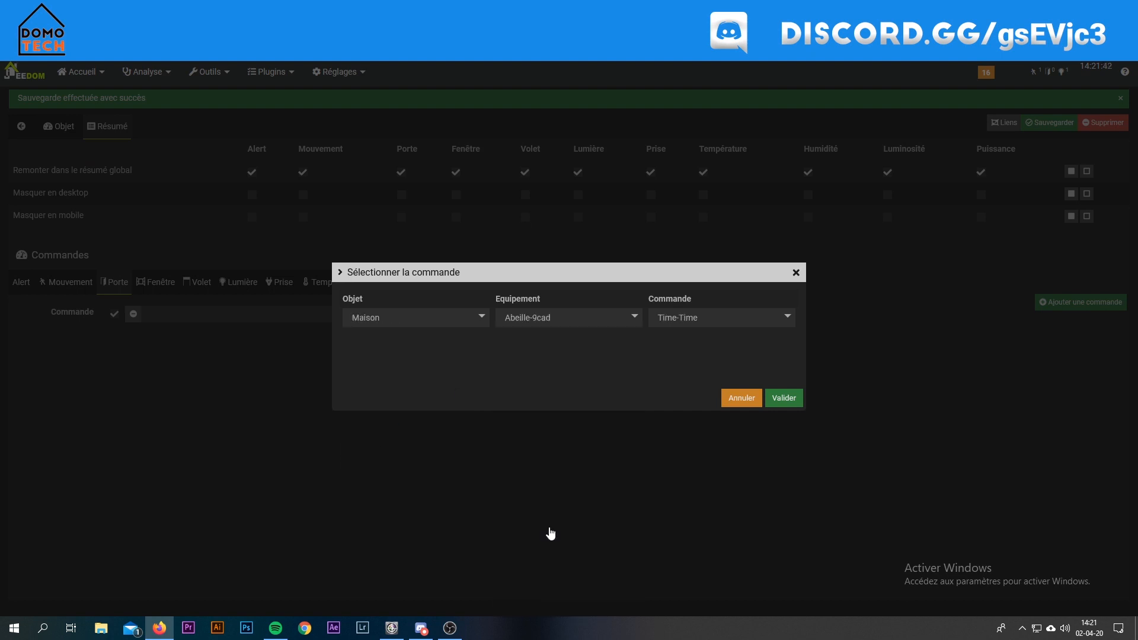
click(683, 323)
click(715, 350)
click(783, 397)
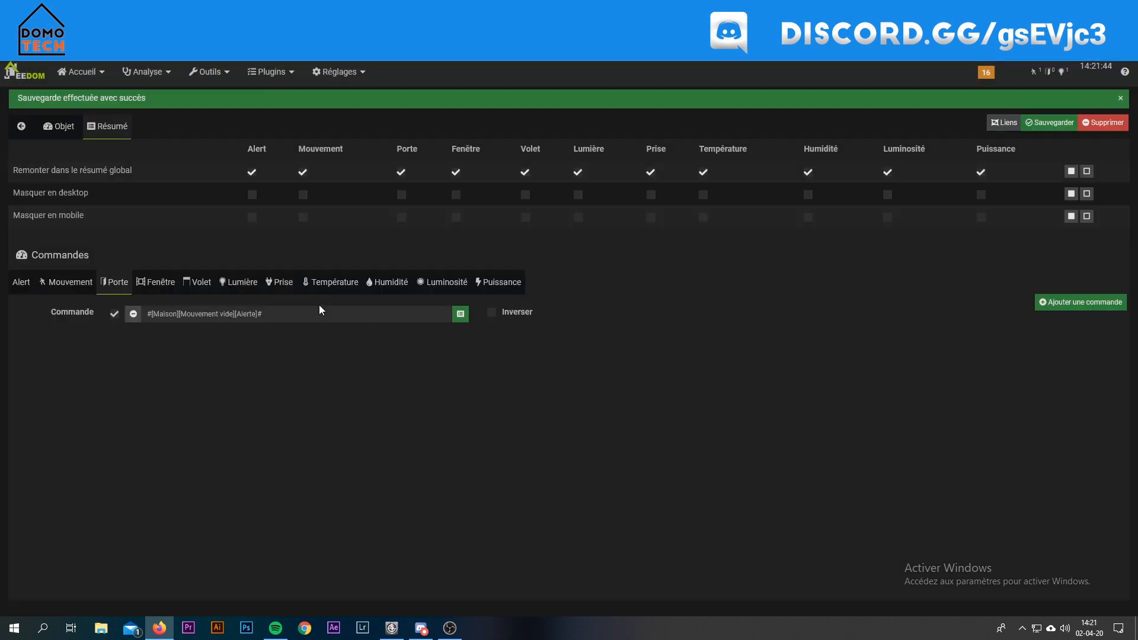
Add the Statut command of the Salon's Ampoule salon to the Lumière summary
click(234, 287)
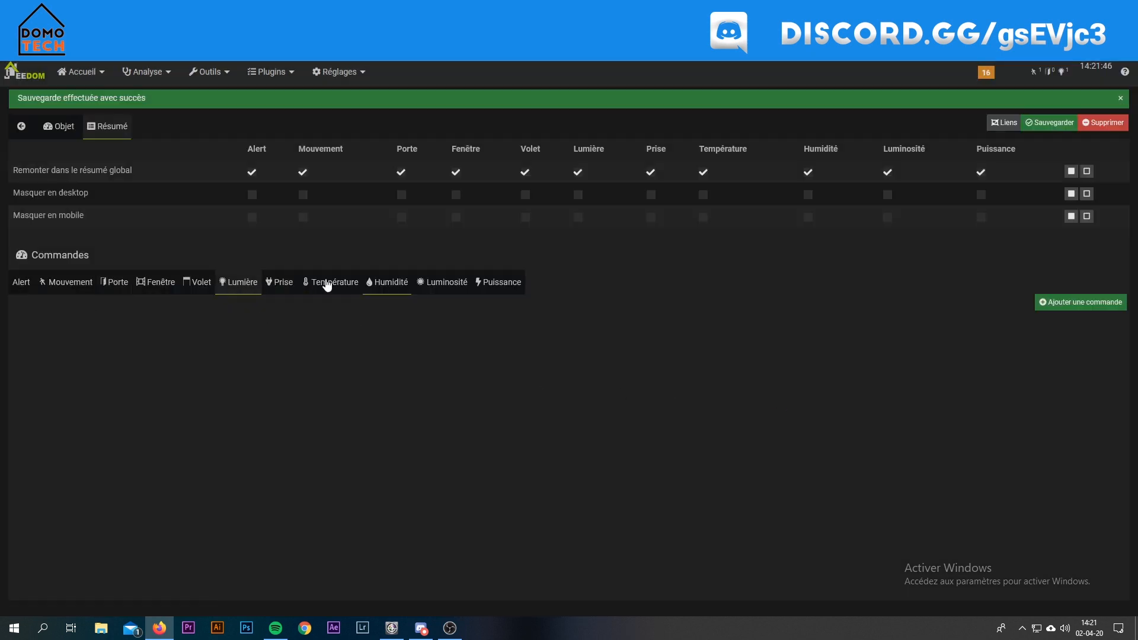
click(1067, 303)
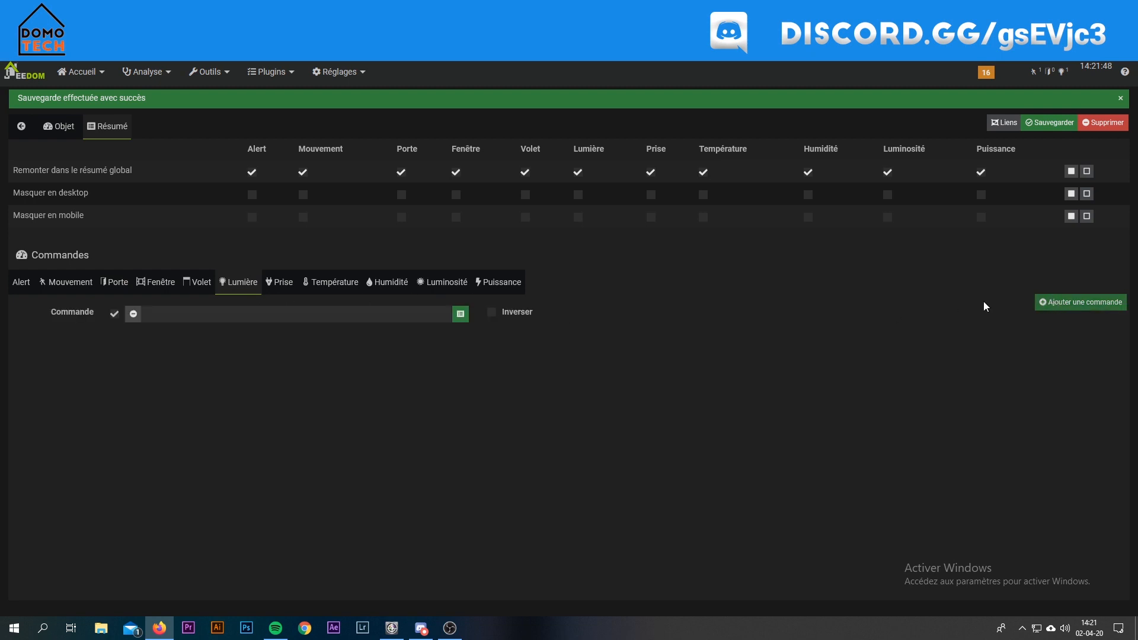
click(462, 315)
click(421, 327)
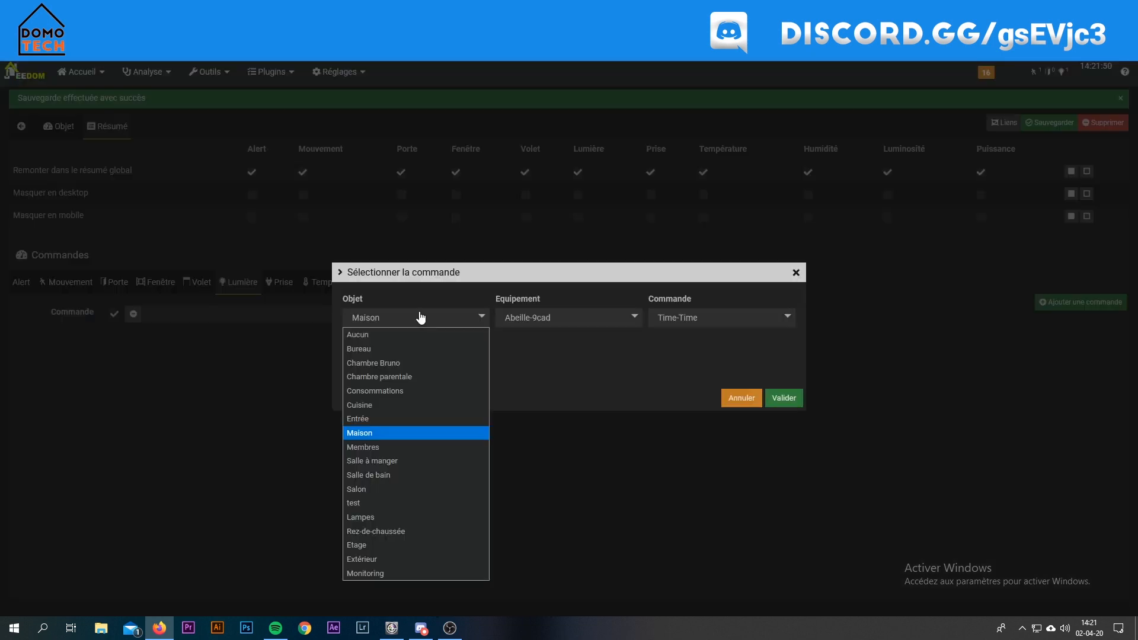
click(382, 488)
click(591, 328)
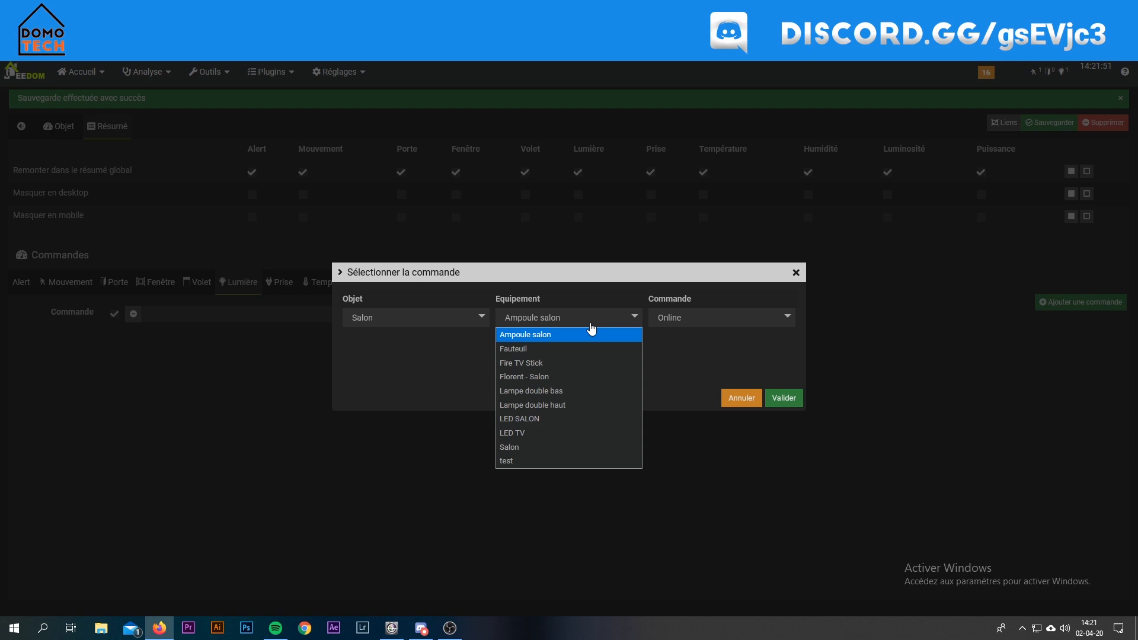
click(699, 323)
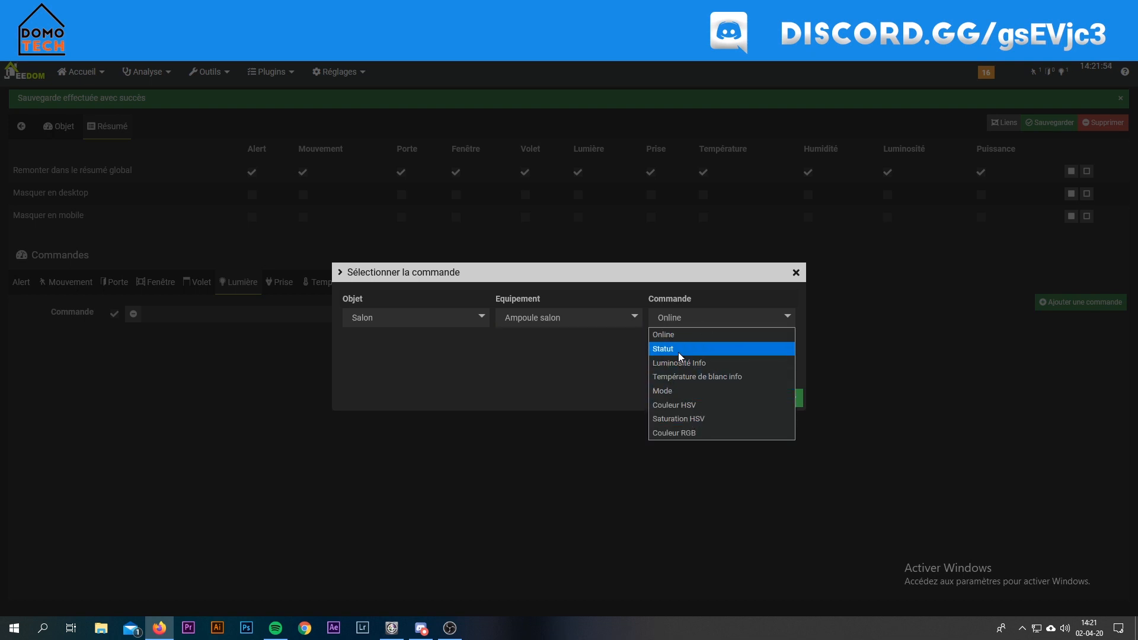
click(678, 352)
click(787, 400)
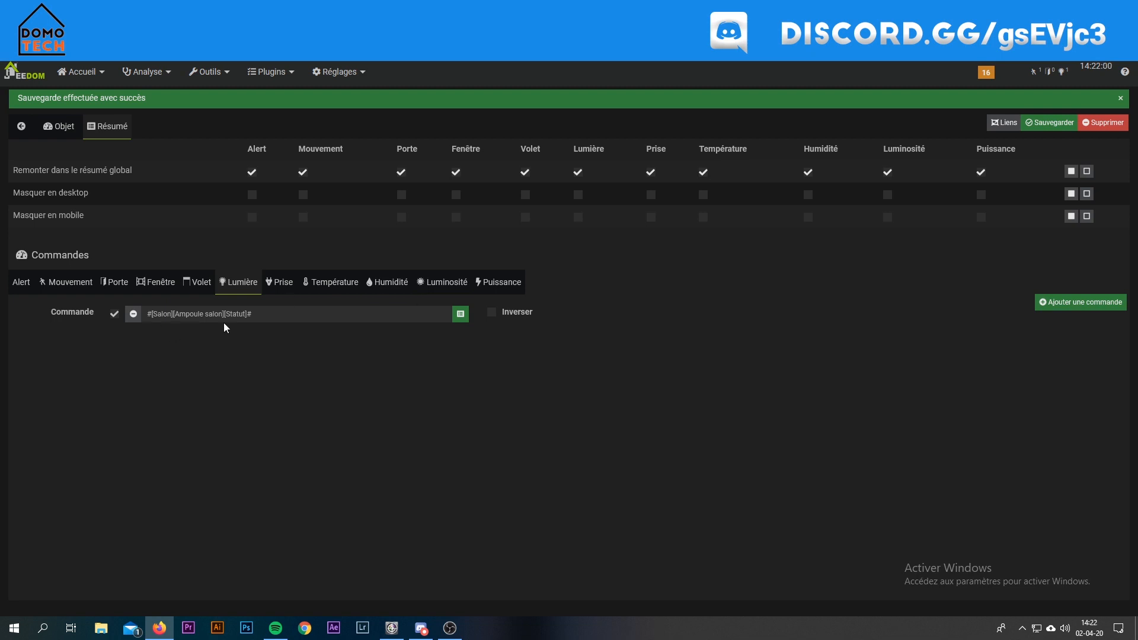
Add the Temperature command of Chambre parentale's Sonde_Parents to the Salon's Température summary
click(332, 288)
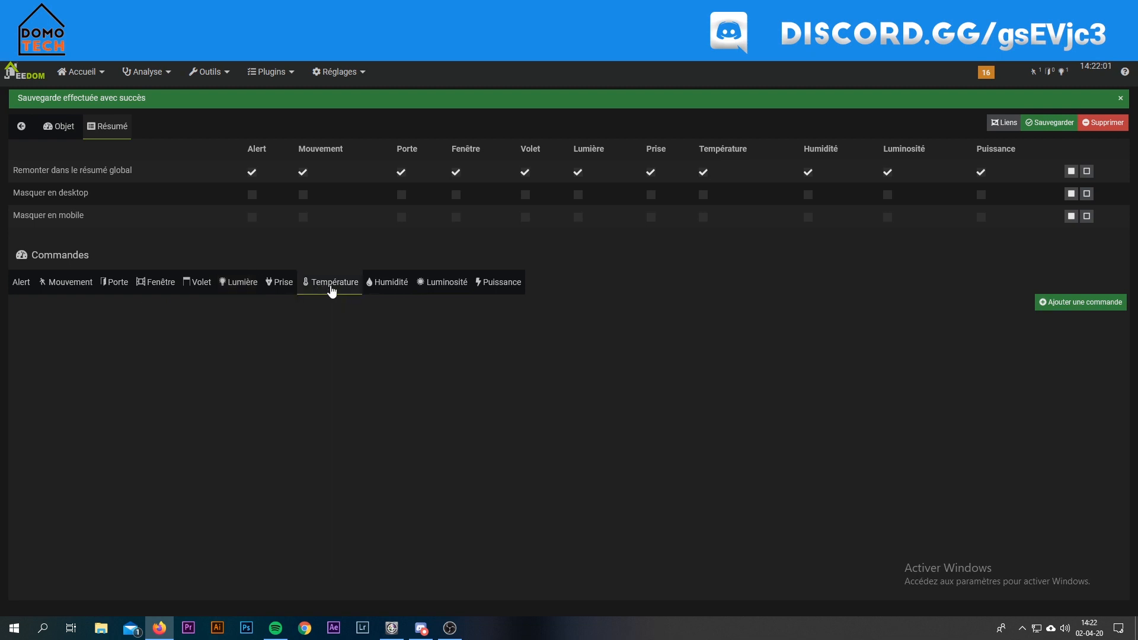
click(1083, 305)
click(461, 314)
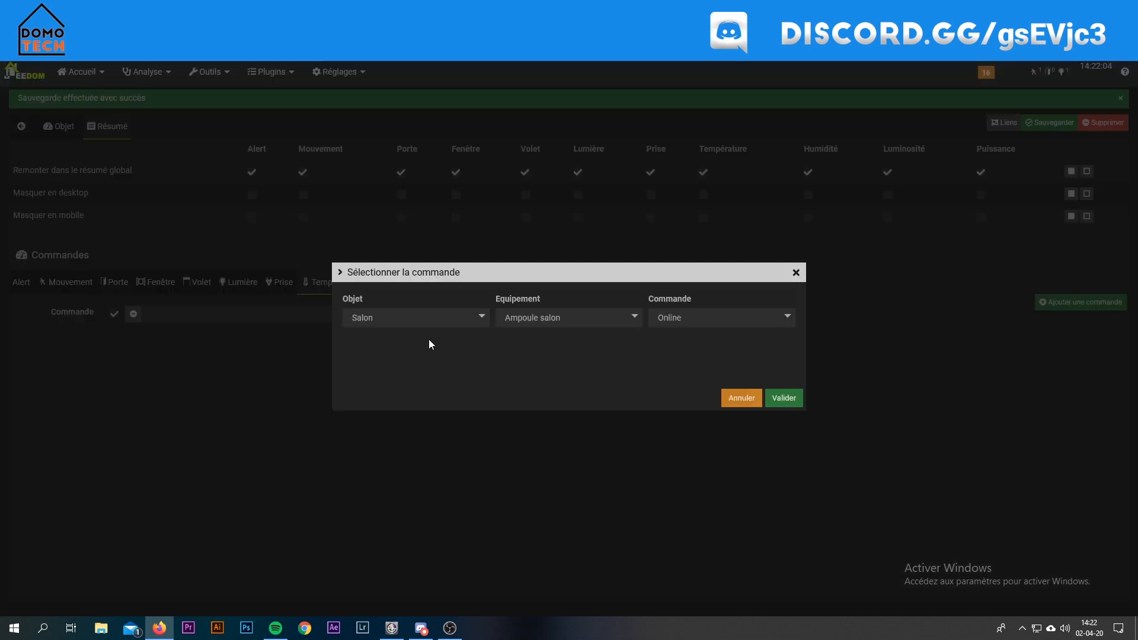
click(438, 320)
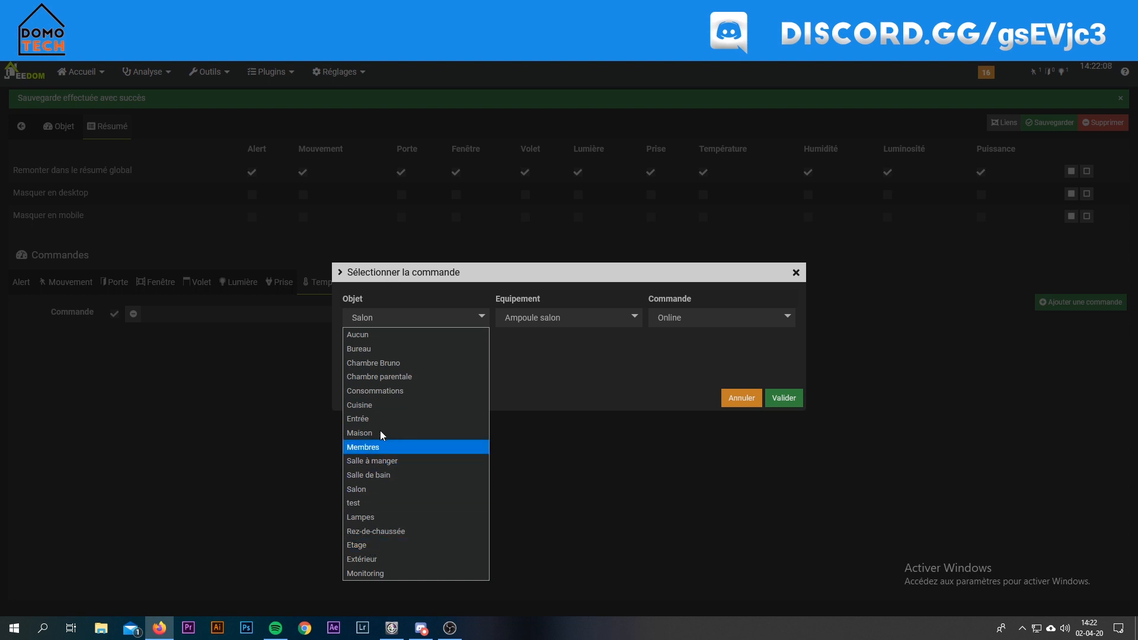
click(411, 377)
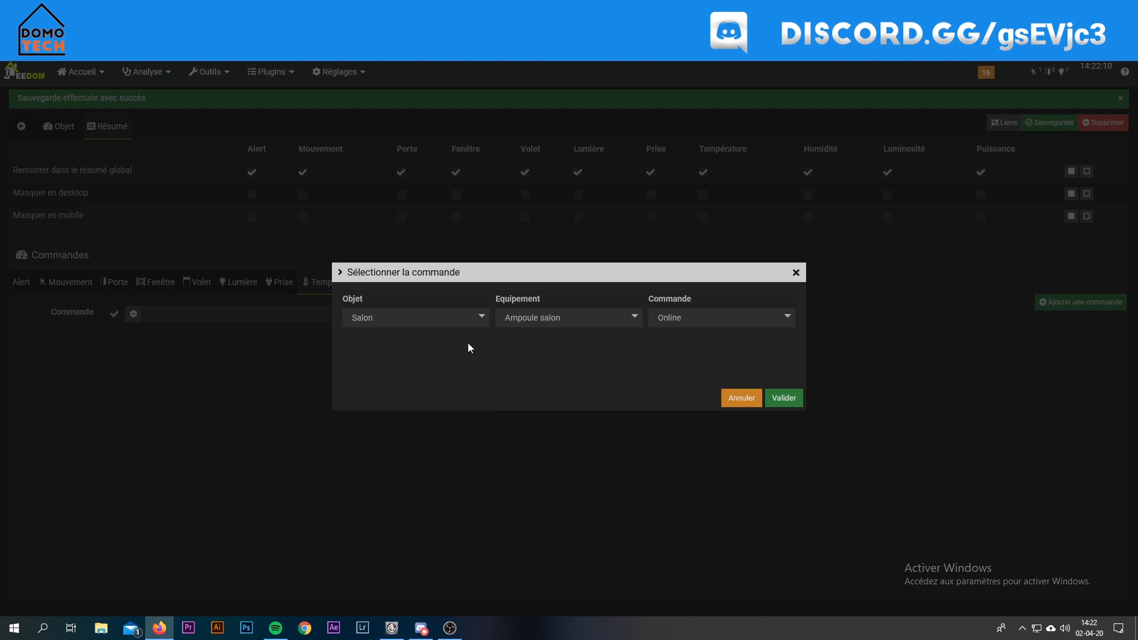
click(555, 316)
click(531, 418)
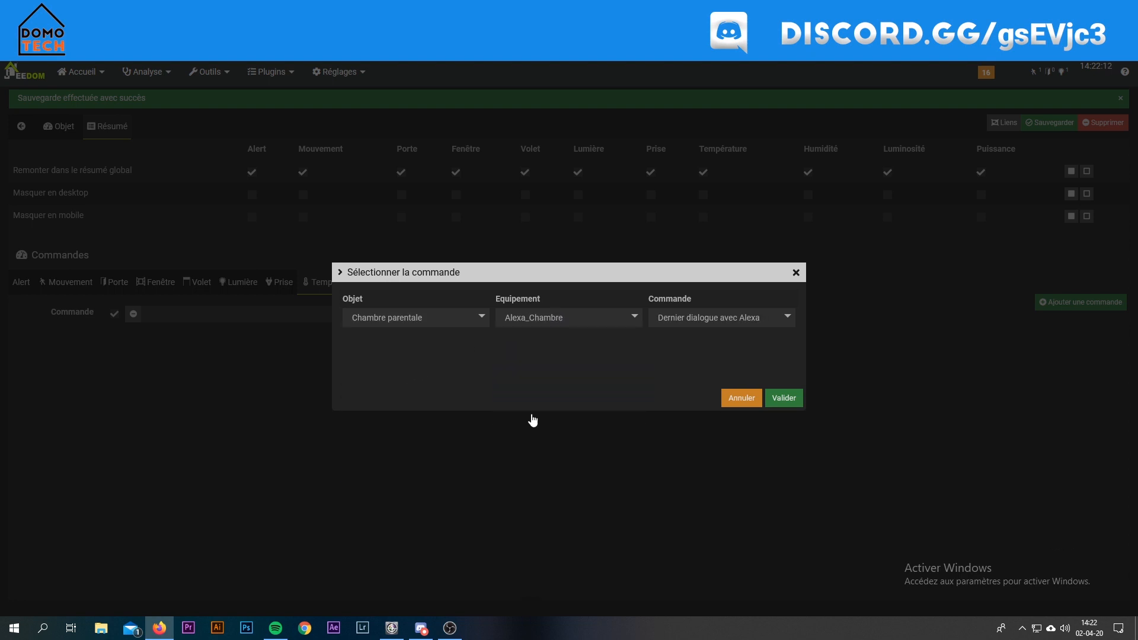
click(695, 323)
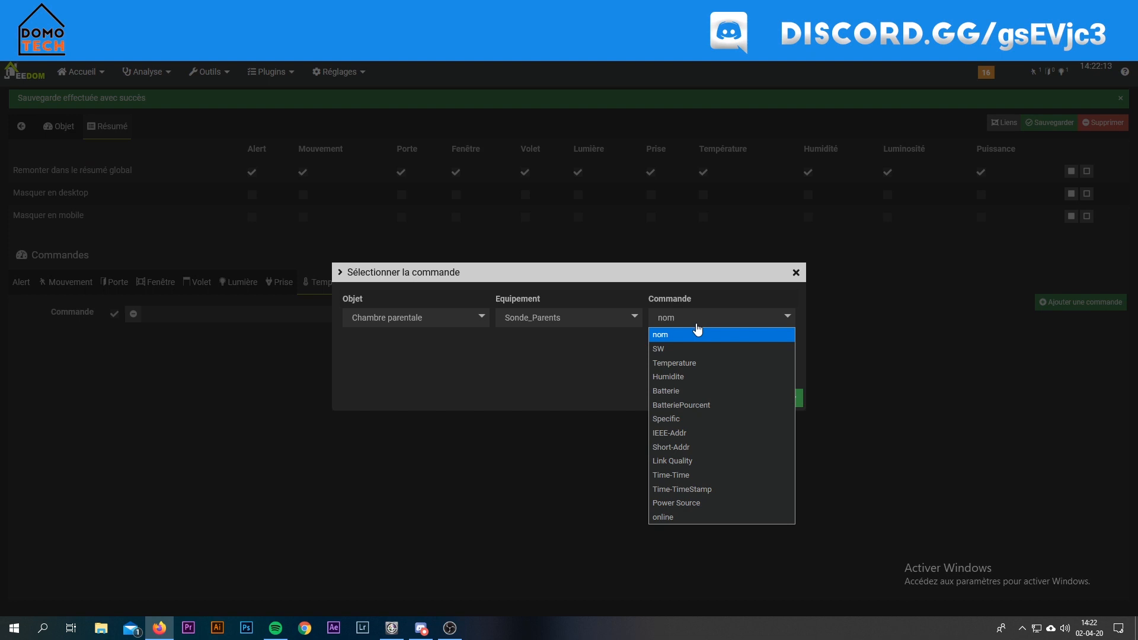
click(703, 366)
click(787, 401)
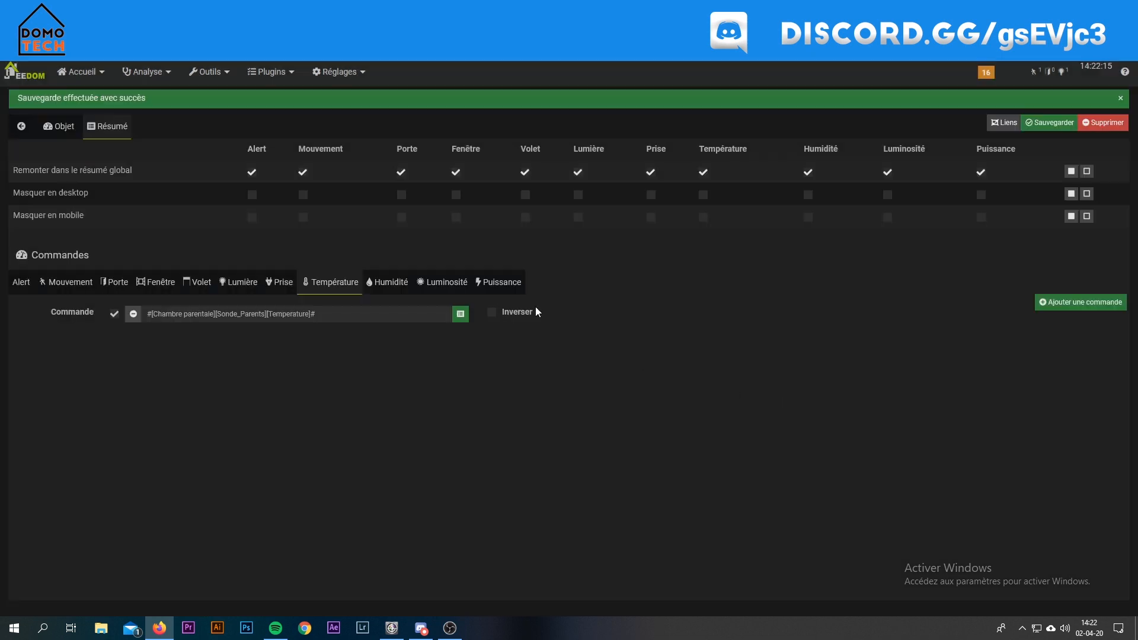
Add the Humidite command of Chambre parentale's Sonde_Parents to the Salon's Humidité summary and save the object
click(386, 282)
click(1056, 303)
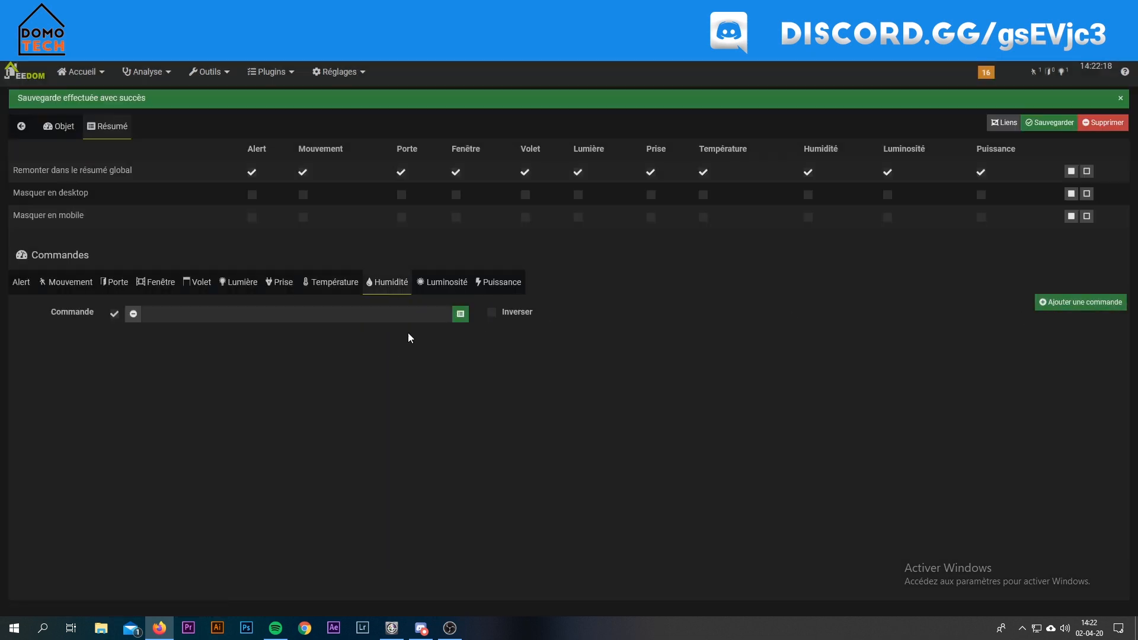
click(464, 313)
click(552, 327)
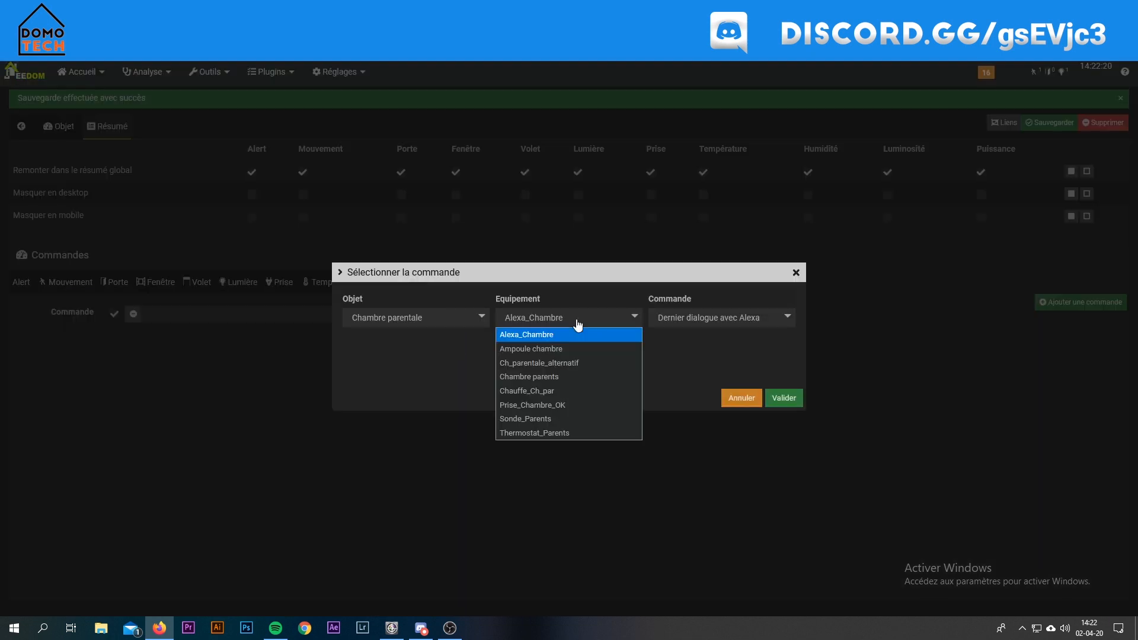
click(557, 418)
click(699, 326)
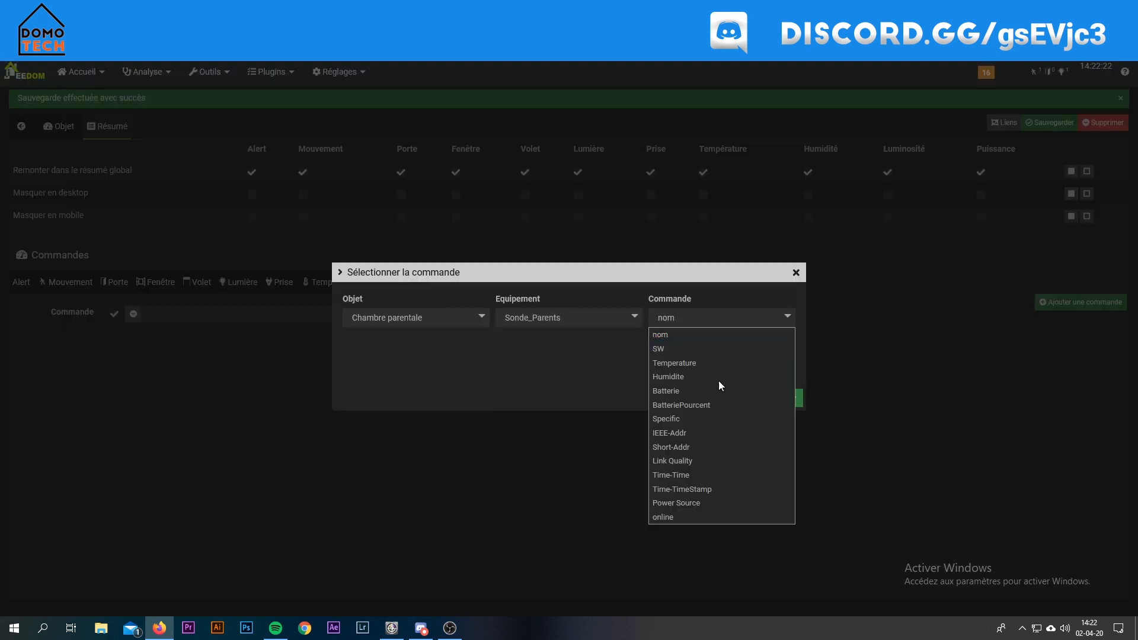
click(688, 378)
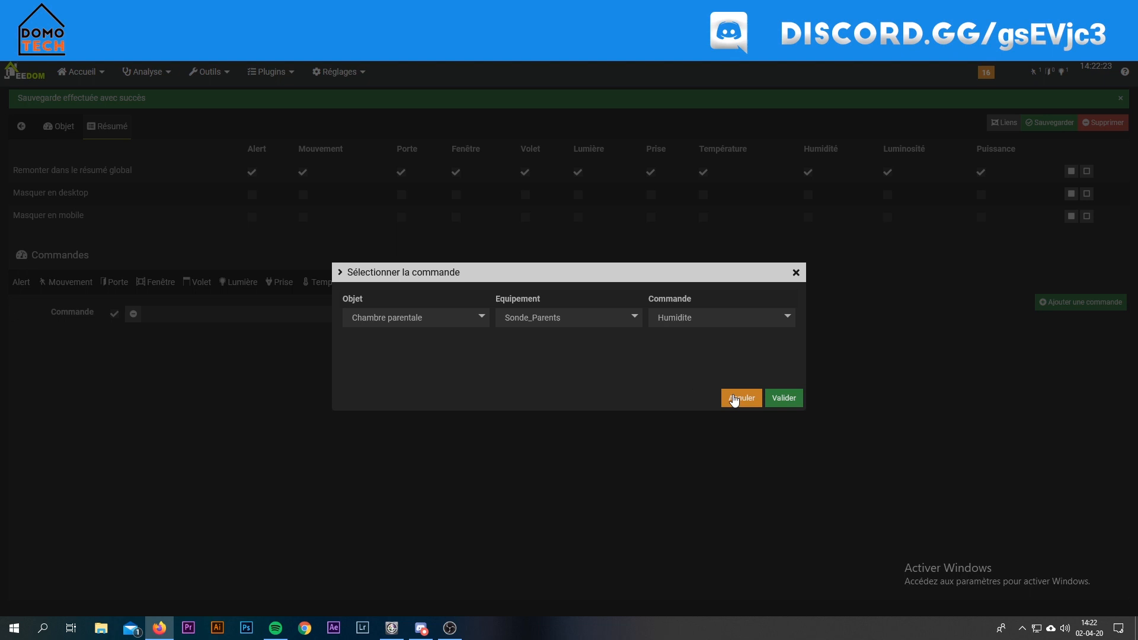
click(783, 398)
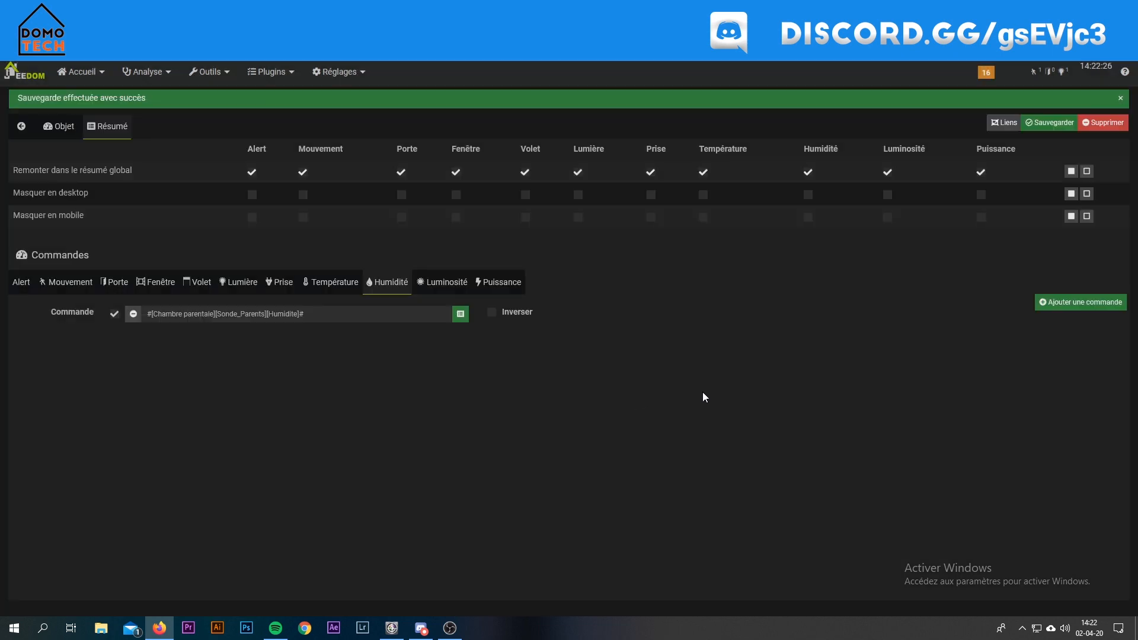
click(1054, 123)
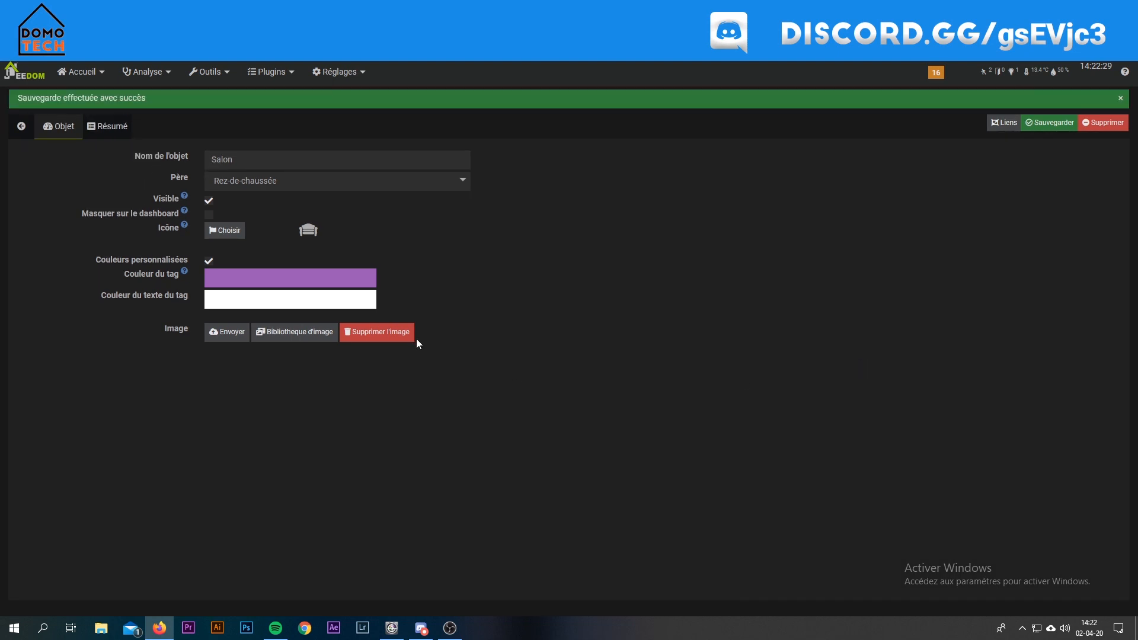
Open the dashboard and examine the summary icons beside the Salon heading
click(81, 71)
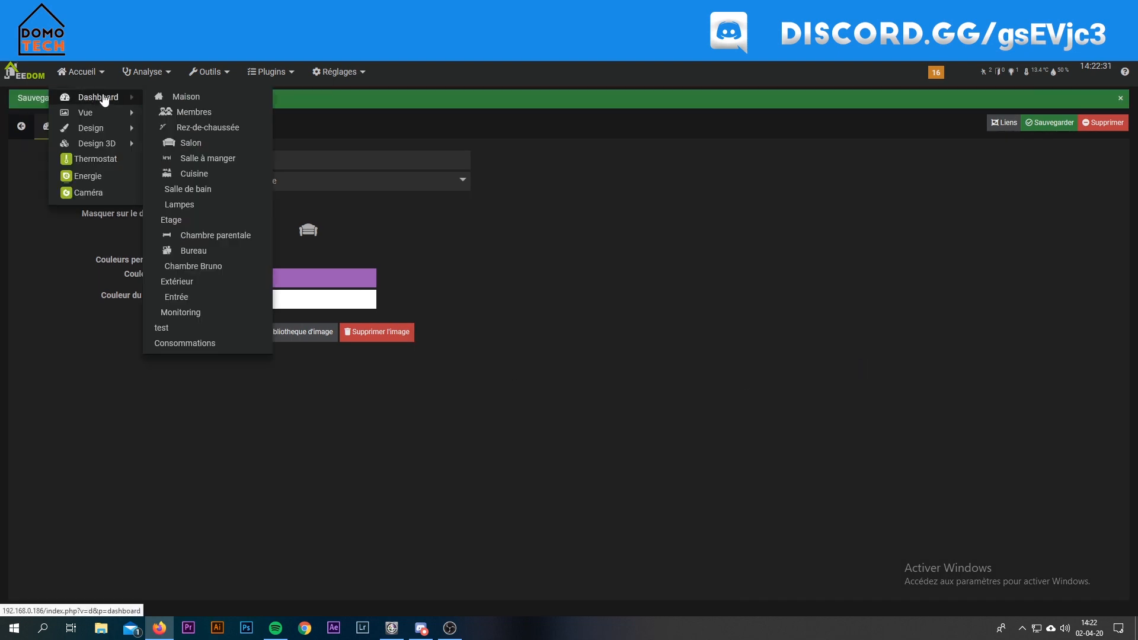
right_click(103, 100)
click(146, 72)
click(130, 226)
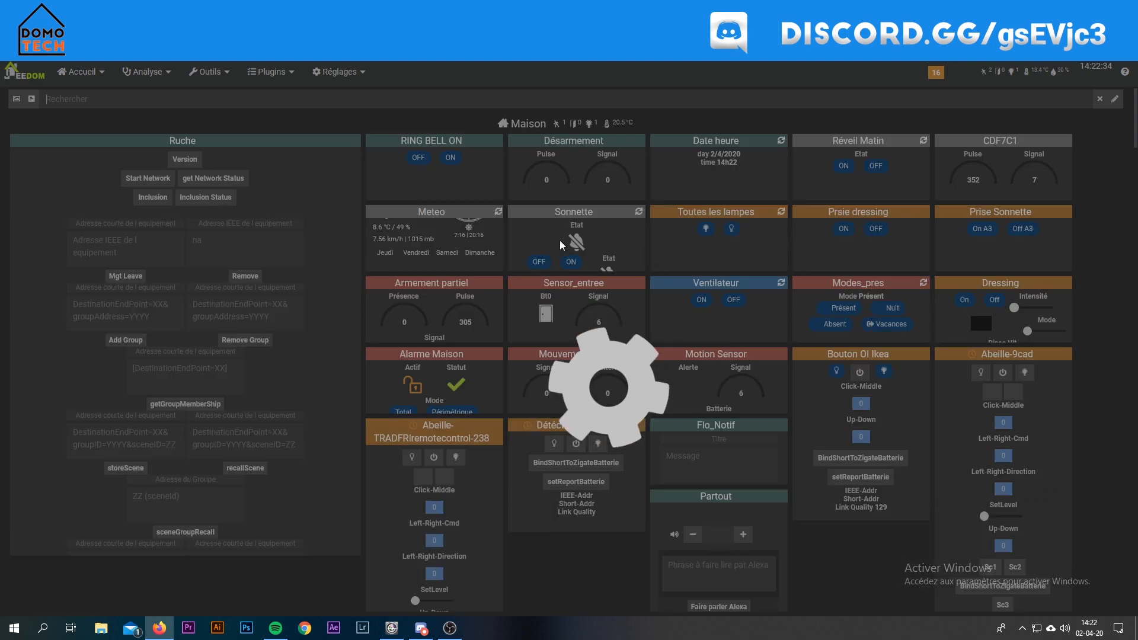
scroll(558, 249, down, 8)
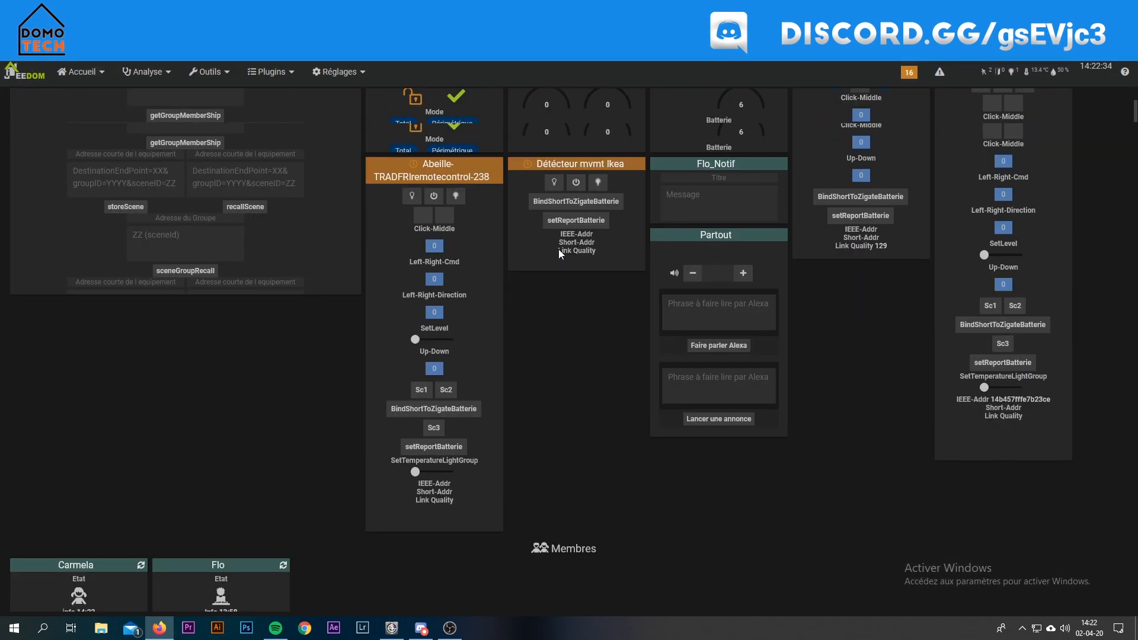
scroll(560, 251, down, 10)
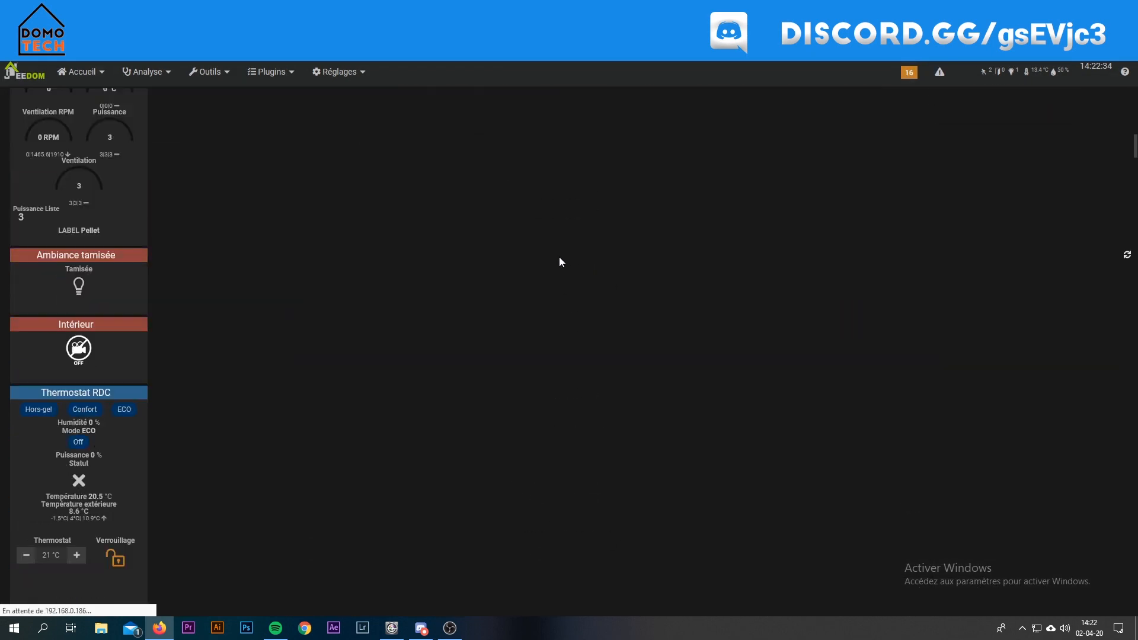
scroll(546, 248, down, 10)
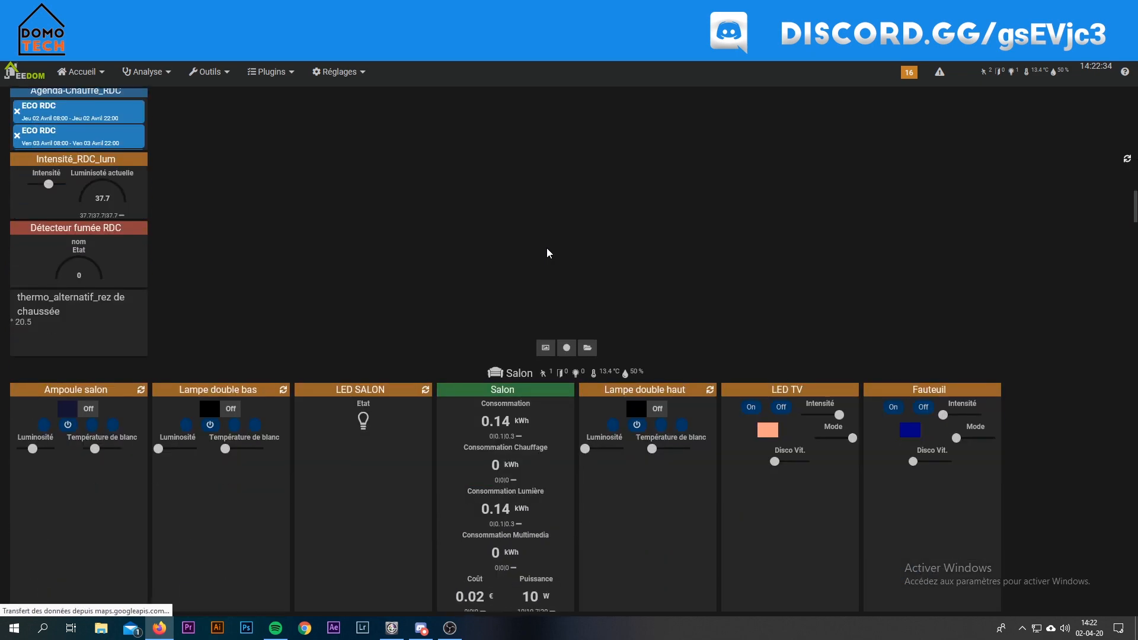
scroll(546, 248, down, 10)
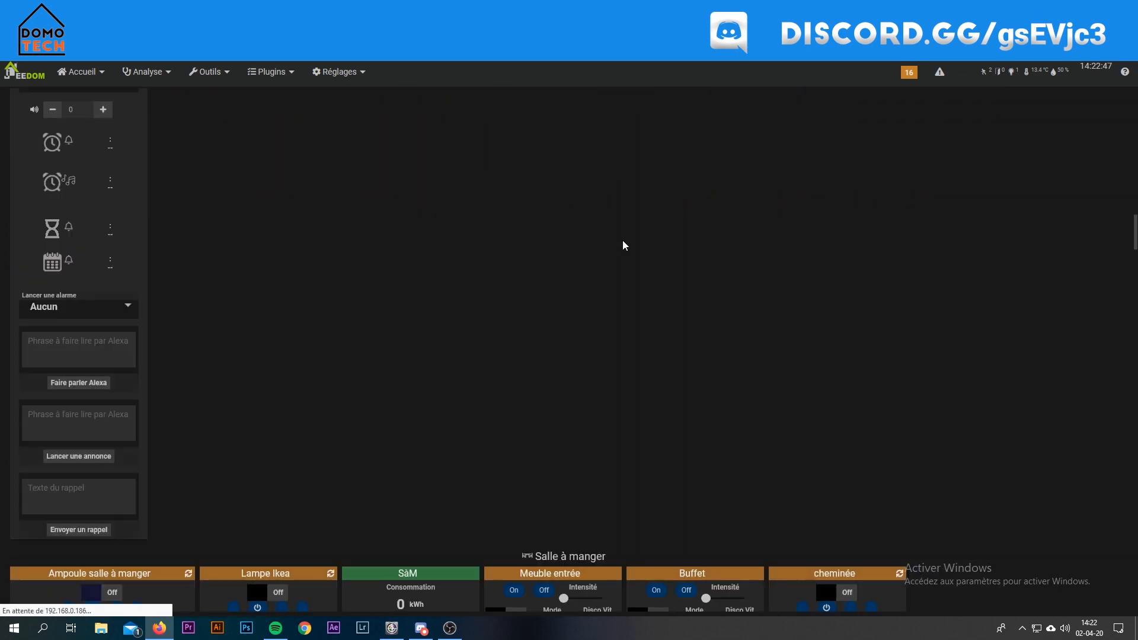
scroll(622, 246, down, 6)
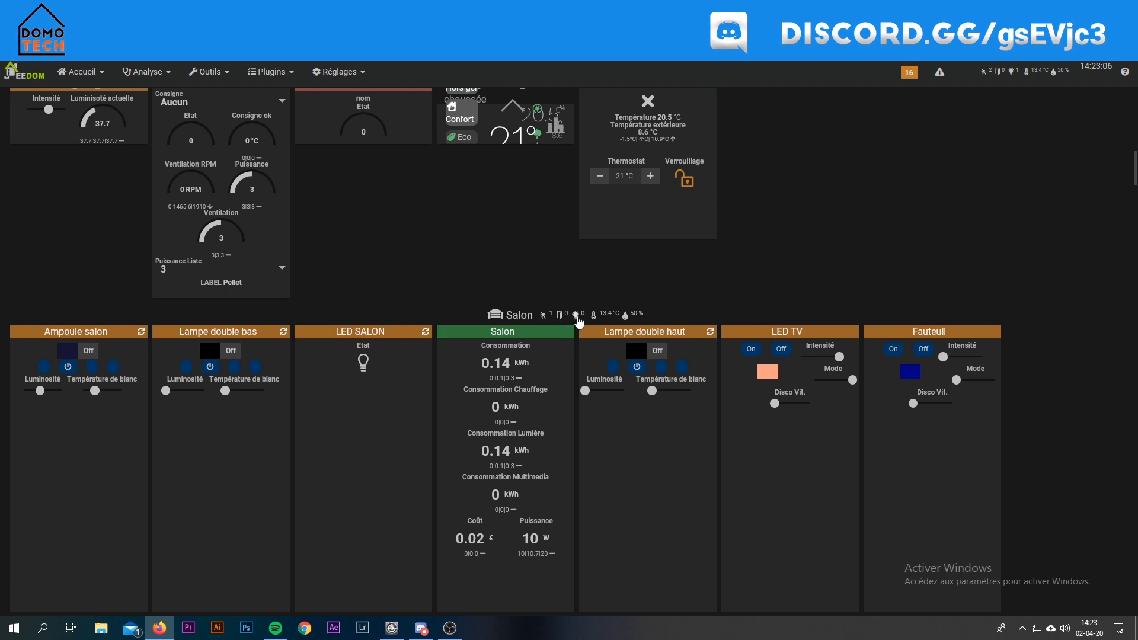
In the system configuration's Résumés settings, disable "Affiché même si nulle" for Mouvement, Porte, Lumière, Température and Humidité, and save
click(338, 71)
mouse_move(391, 96)
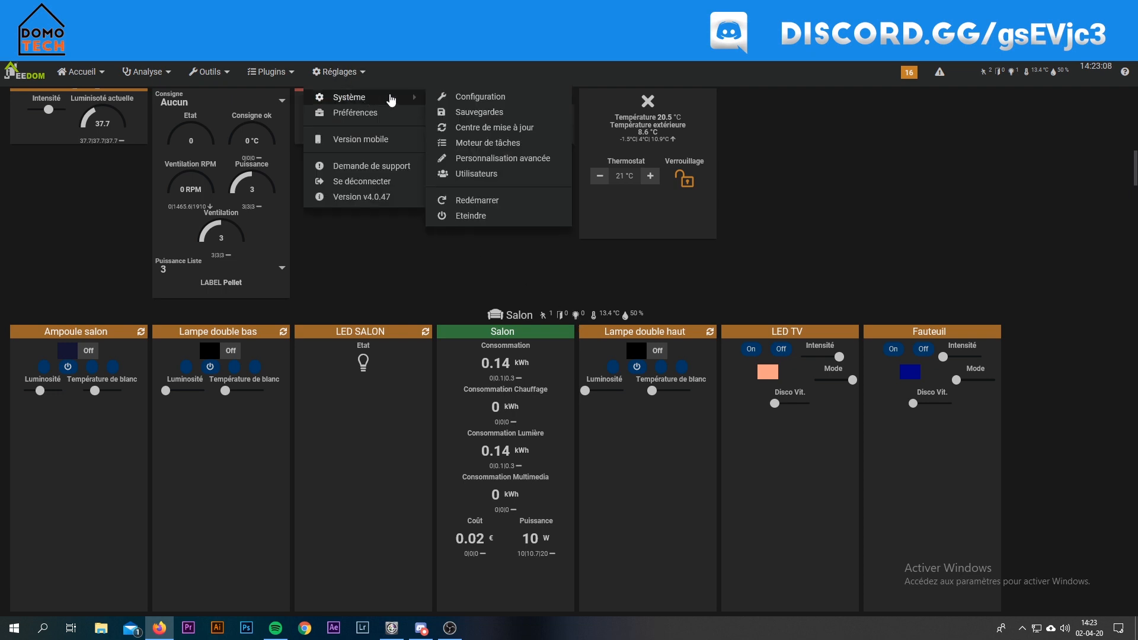
right_click(465, 99)
click(477, 105)
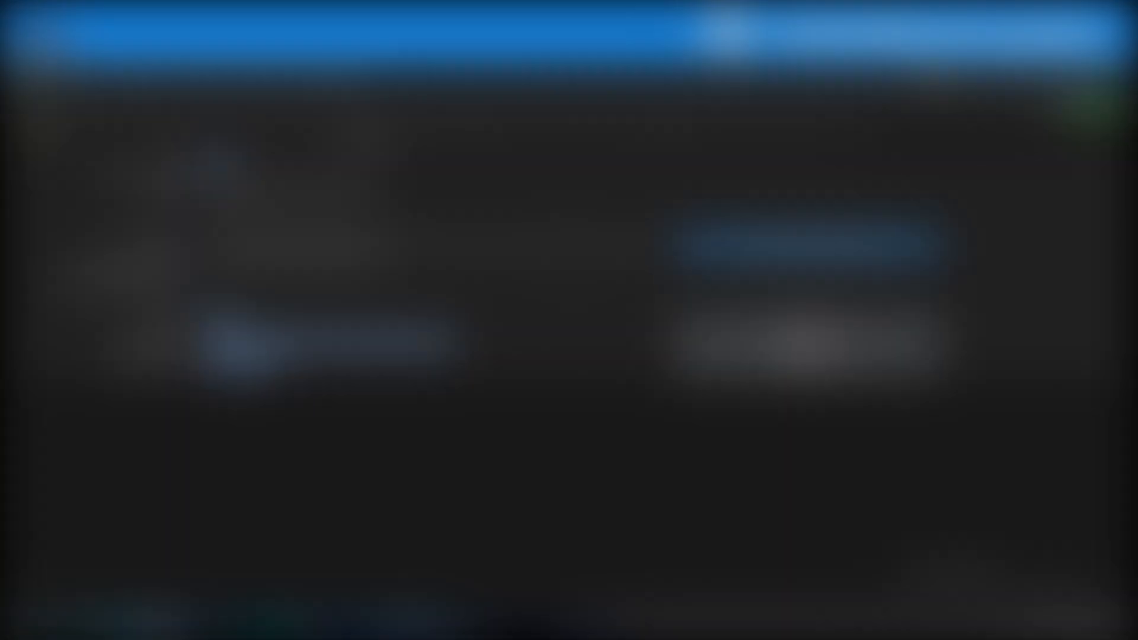
click(368, 136)
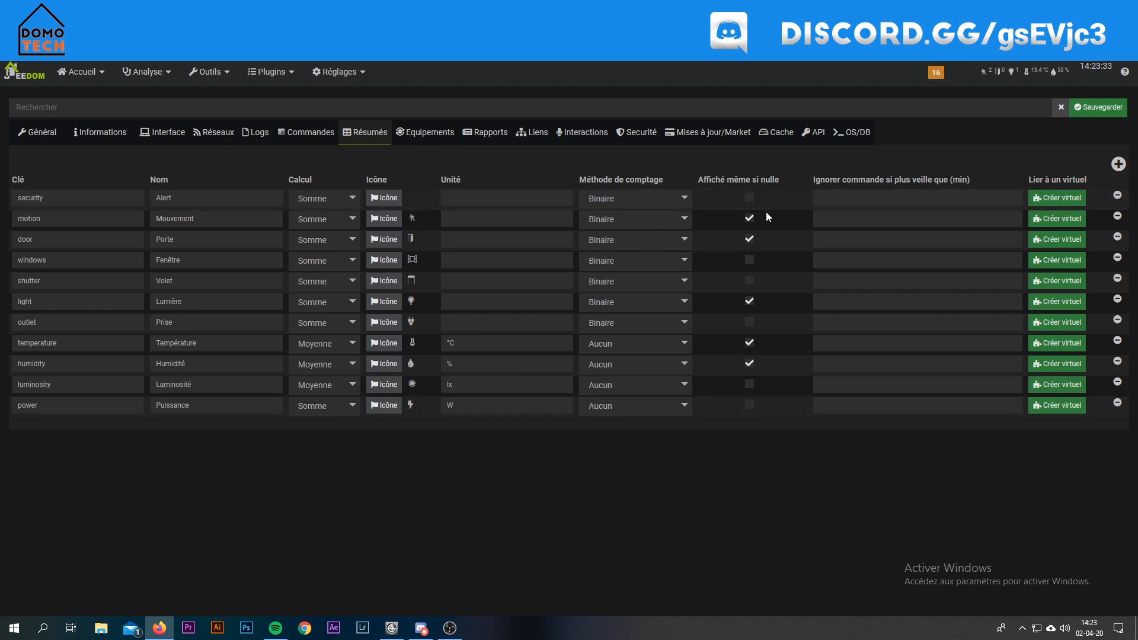
click(749, 218)
click(749, 239)
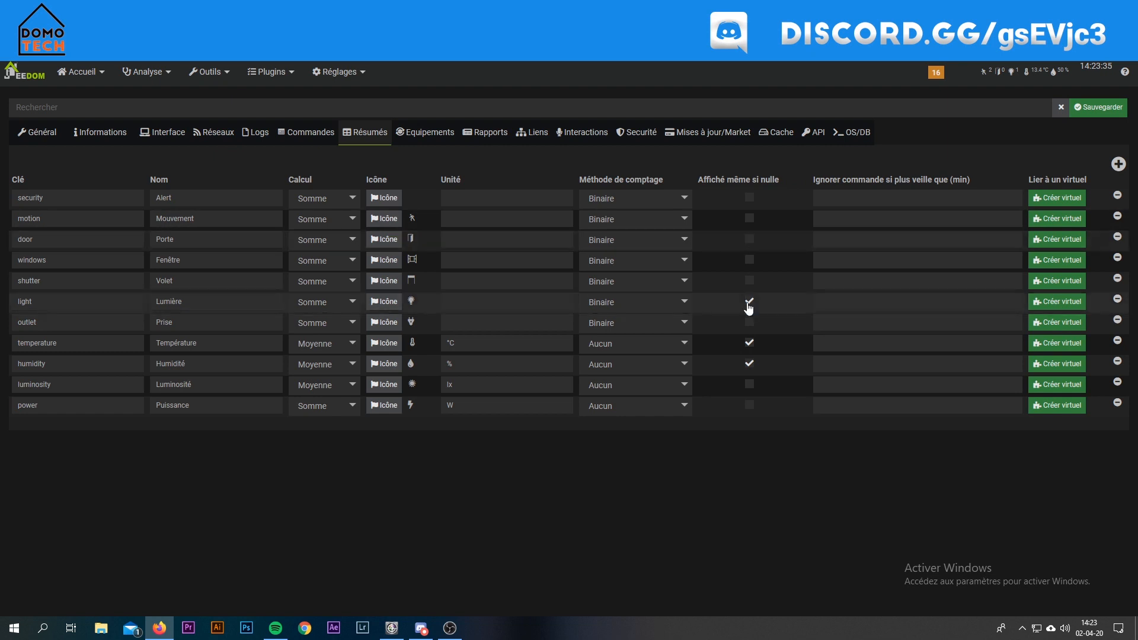
click(749, 302)
click(749, 342)
click(749, 363)
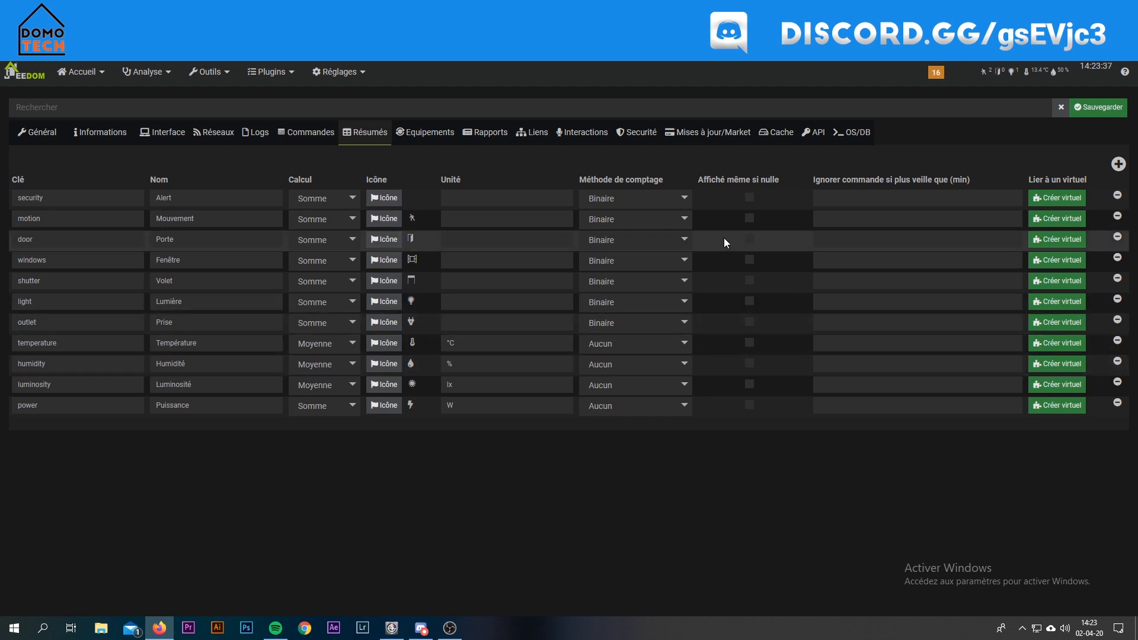
click(1098, 107)
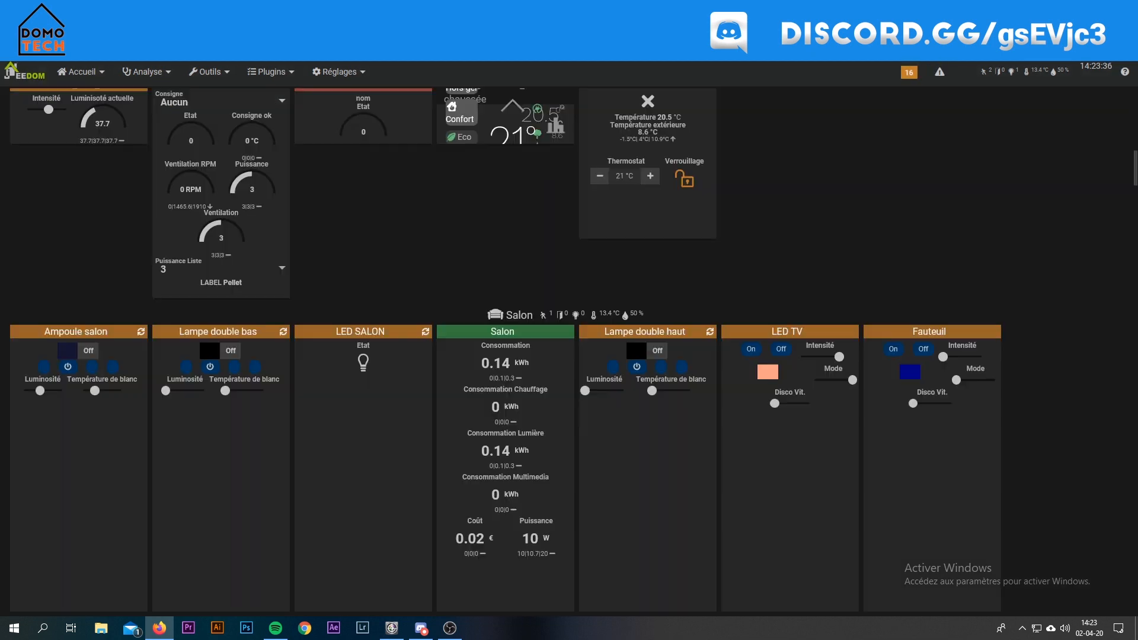
Reload the dashboard and examine the summaries of the Maison, Rez-de-chaussée and Salon objects
click(271, 71)
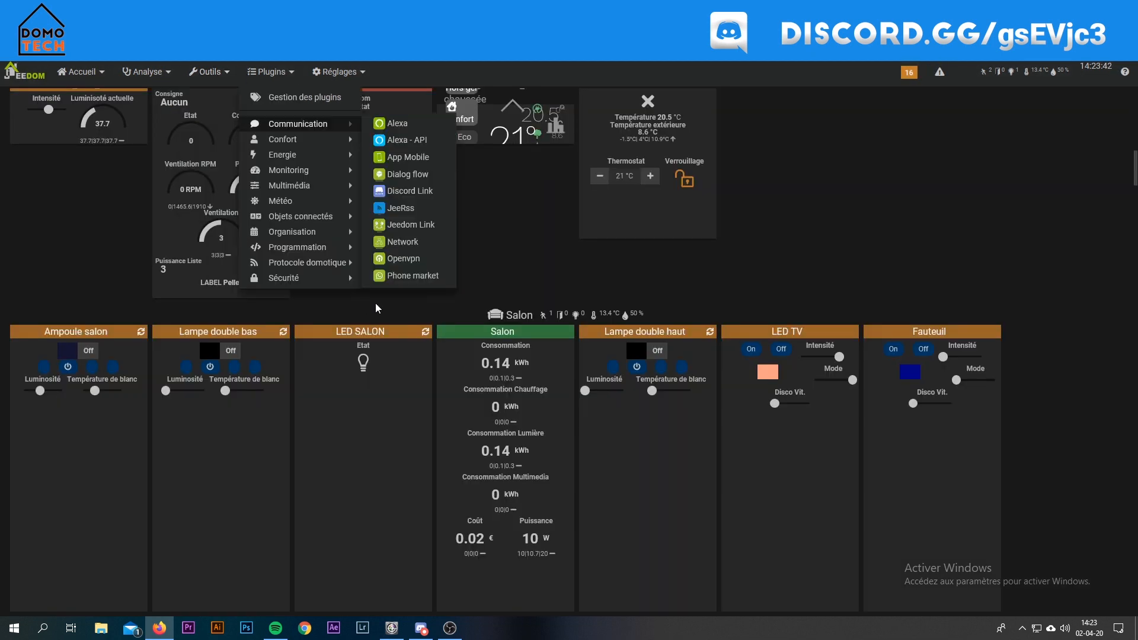
click(377, 308)
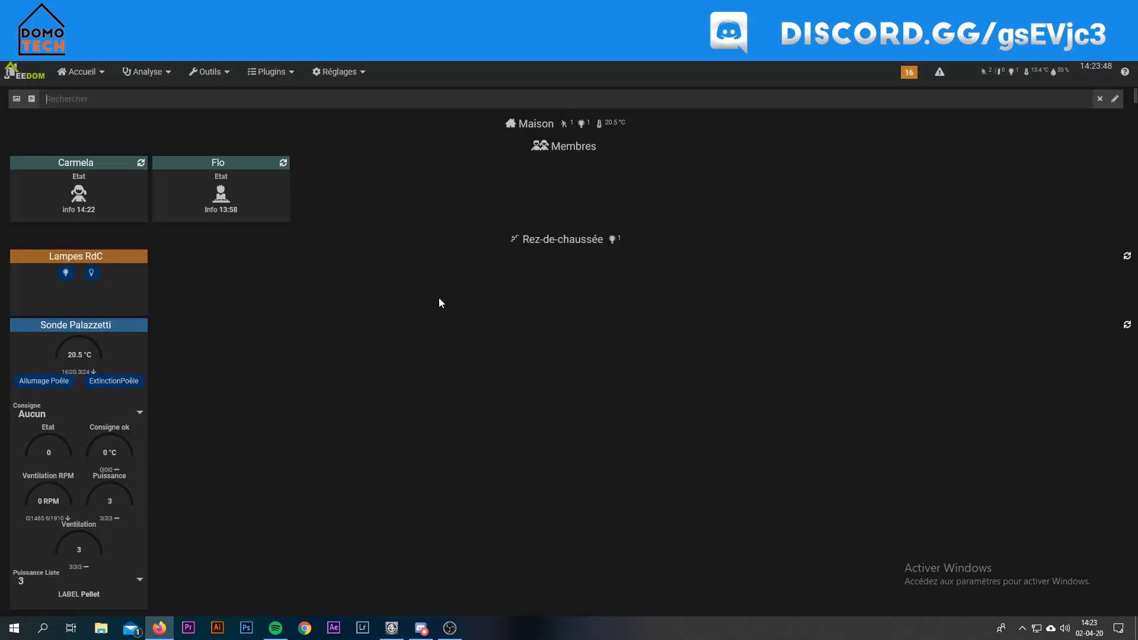
scroll(411, 191, down, 15)
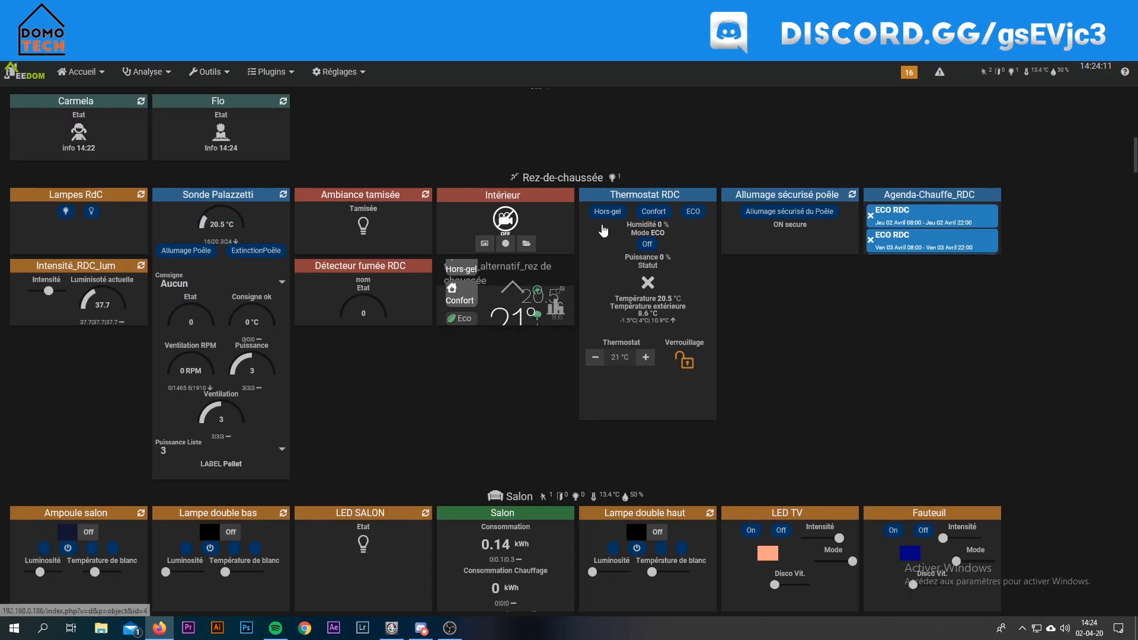
Enable "Affiché même si nulle" for the Mouvement, Porte and Lumière summaries in the system configuration and save
click(338, 72)
click(457, 93)
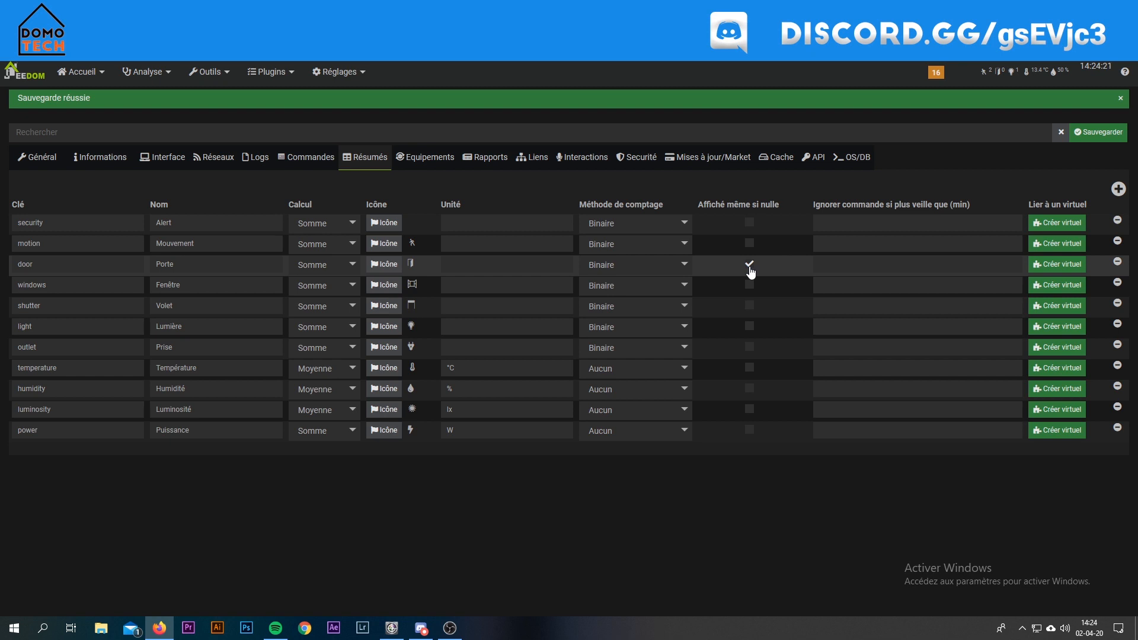
click(750, 223)
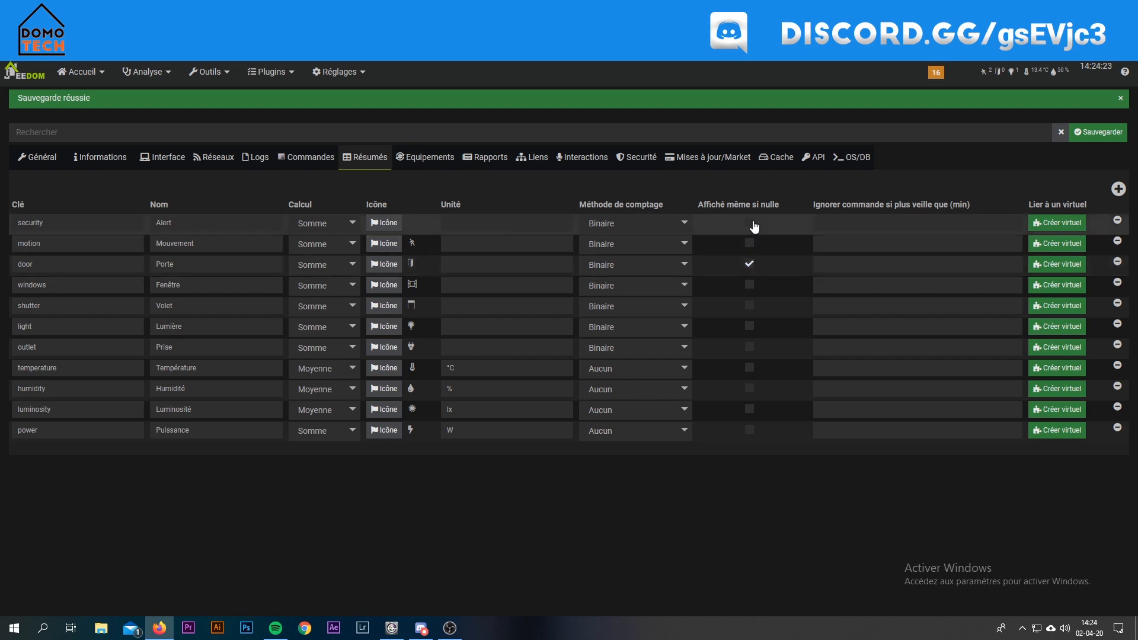
click(749, 328)
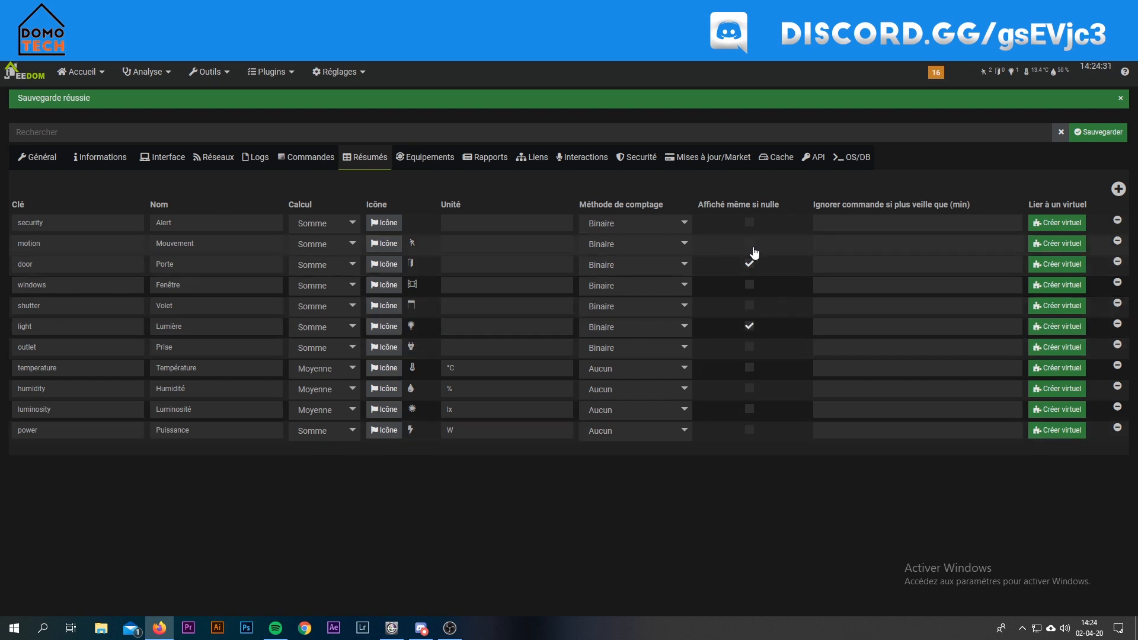
click(1099, 132)
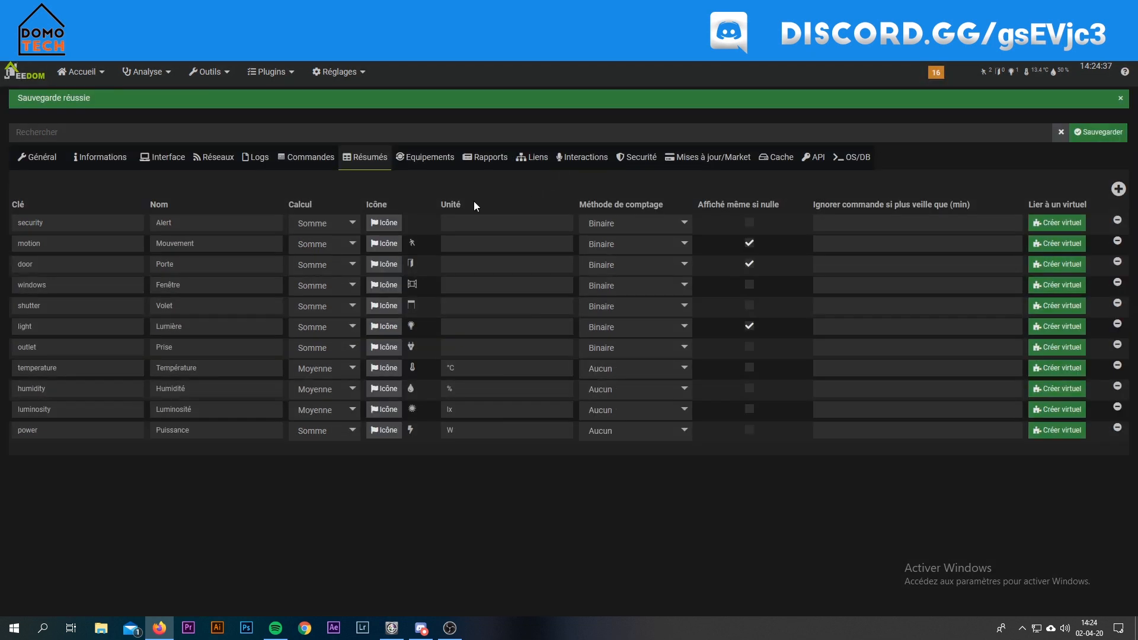
Return to the dashboard to examine the Salon summary, and open the home design
key(alt+Left)
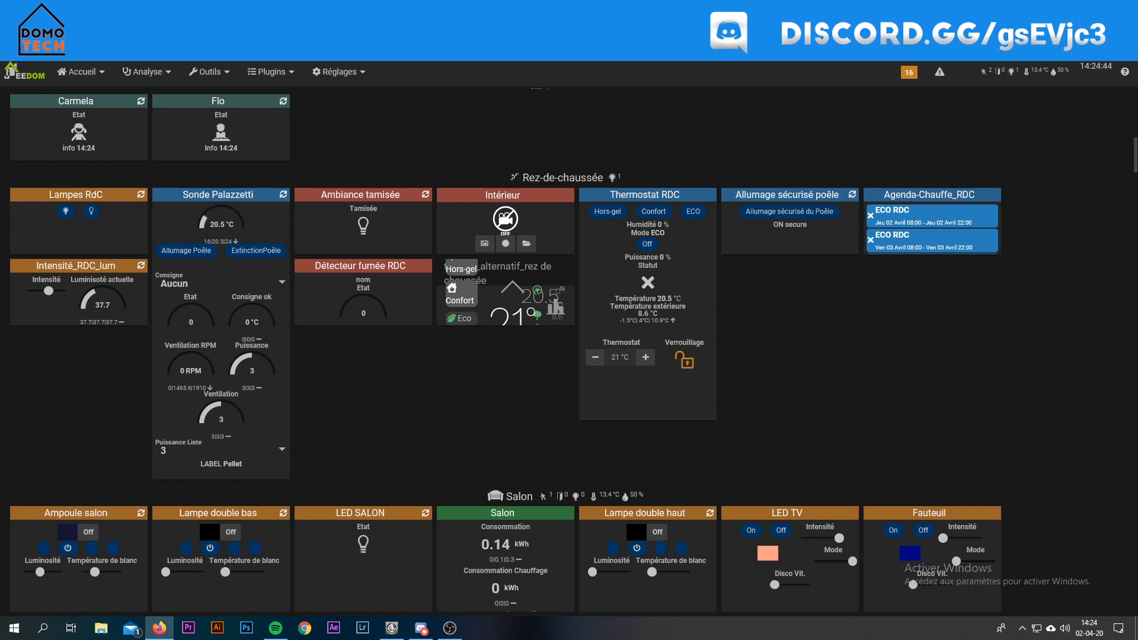
key(alt+Right)
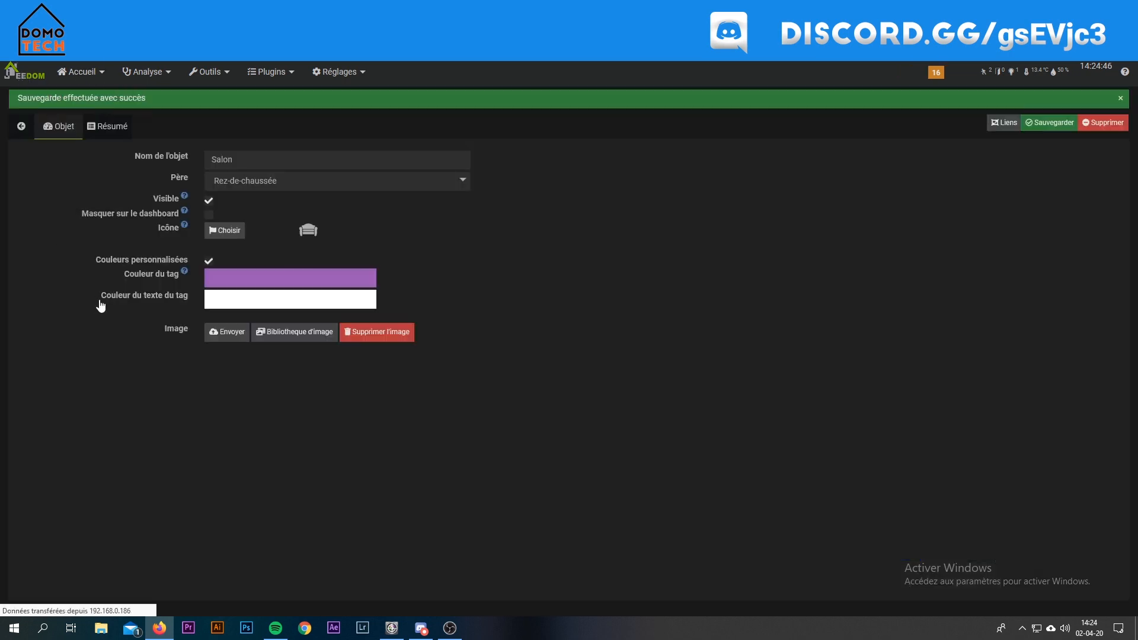
key(alt+Right)
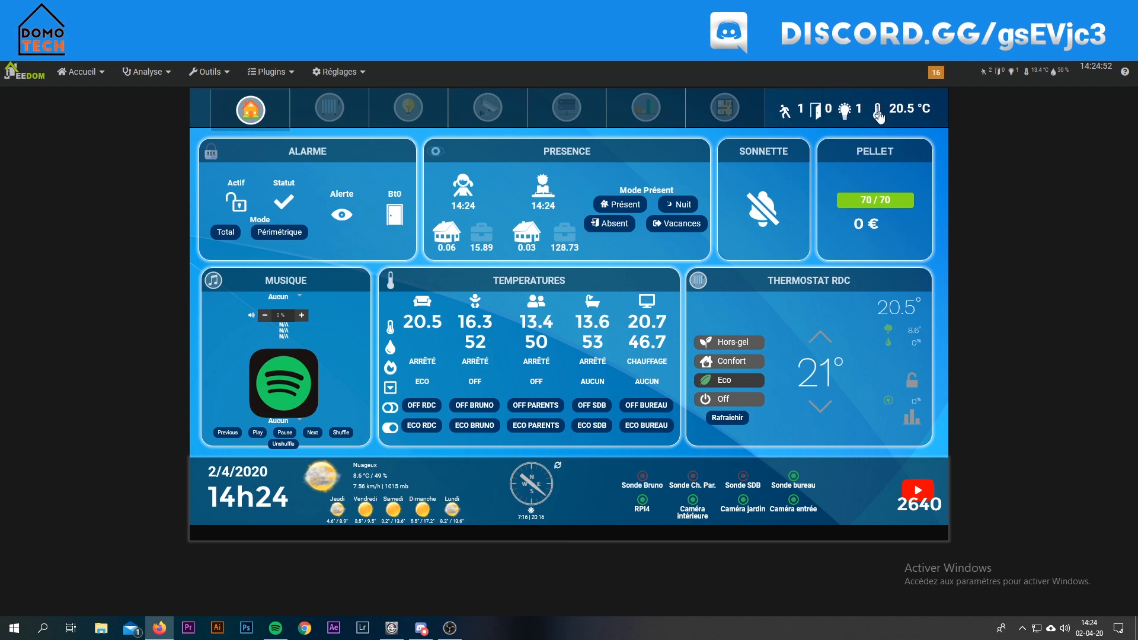
Switch the home design to edit mode, add a summary, and place it in the THERMOSTAT RDC panel above Hors-gel
right_click(980, 287)
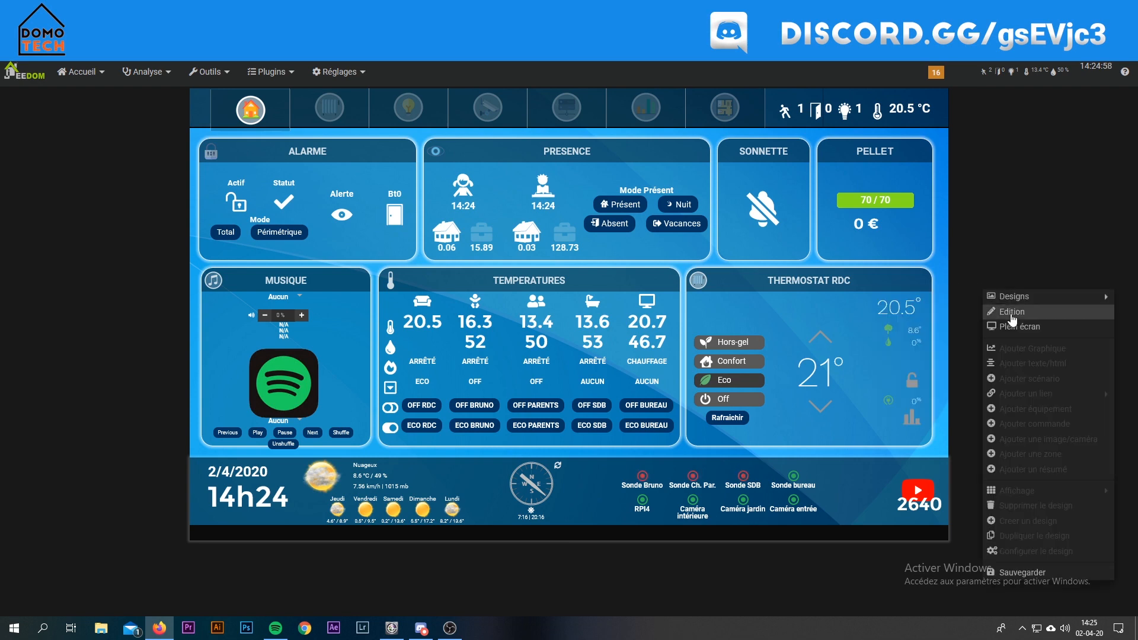
click(1012, 314)
right_click(981, 288)
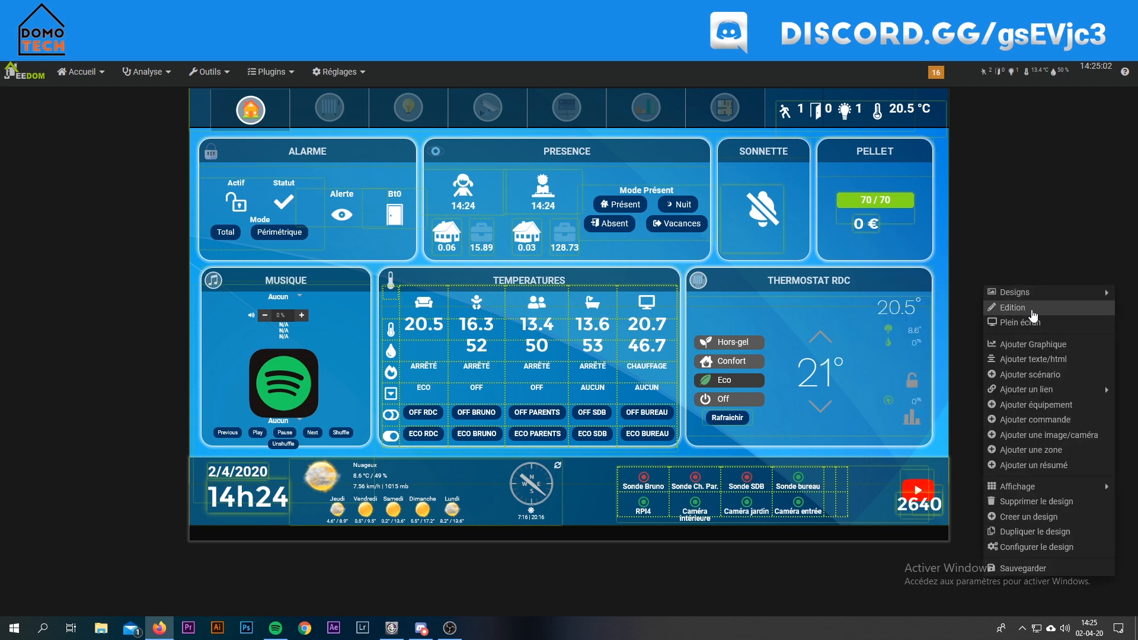
mouse_move(1007, 292)
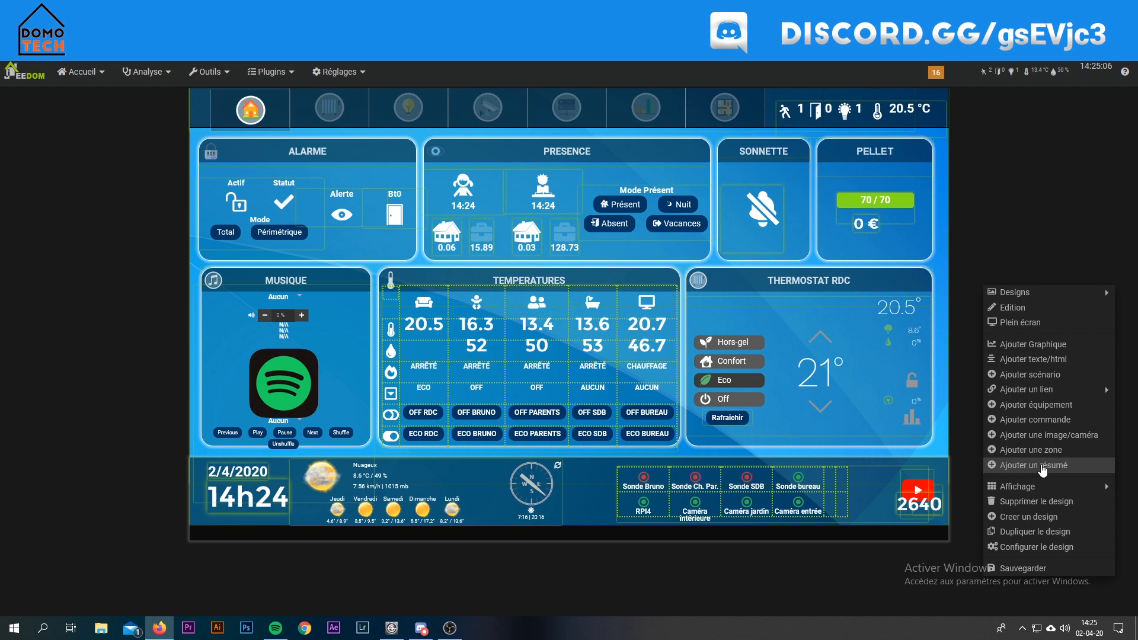
click(1043, 467)
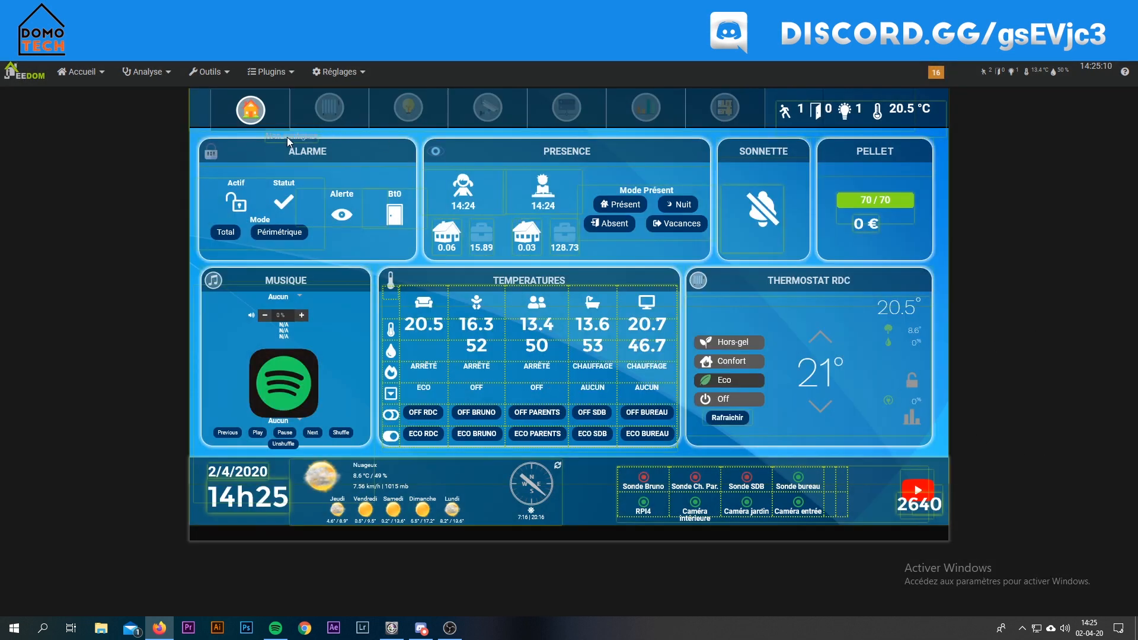
drag(287, 137, 753, 323)
drag(761, 319, 315, 145)
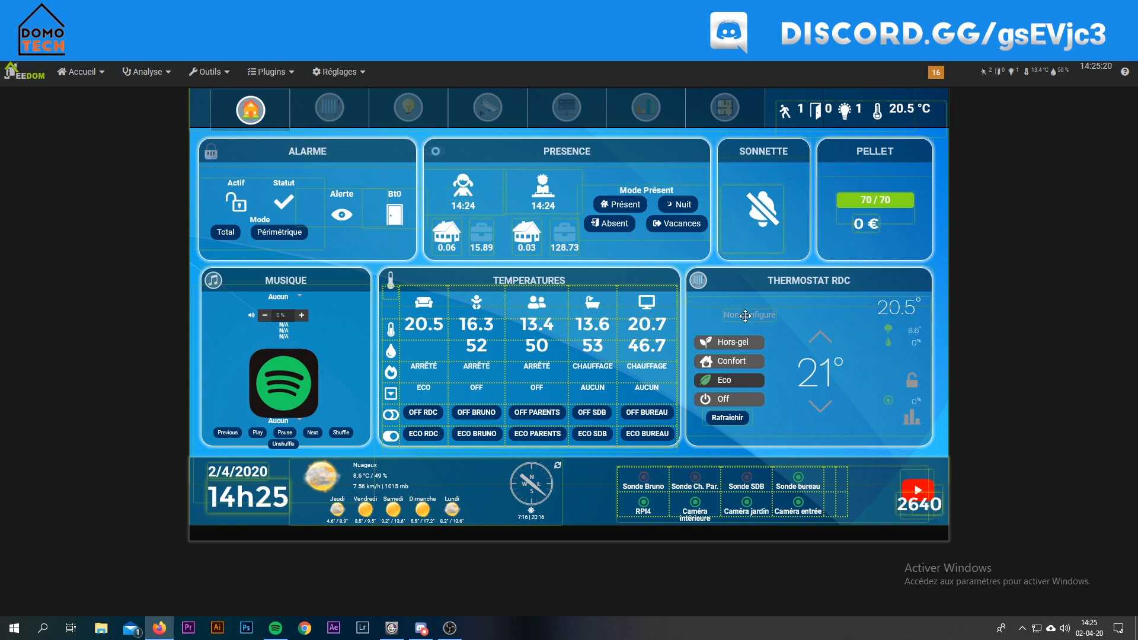
Link the unconfigured summary to the Salon object in its display settings and save
right_click(748, 319)
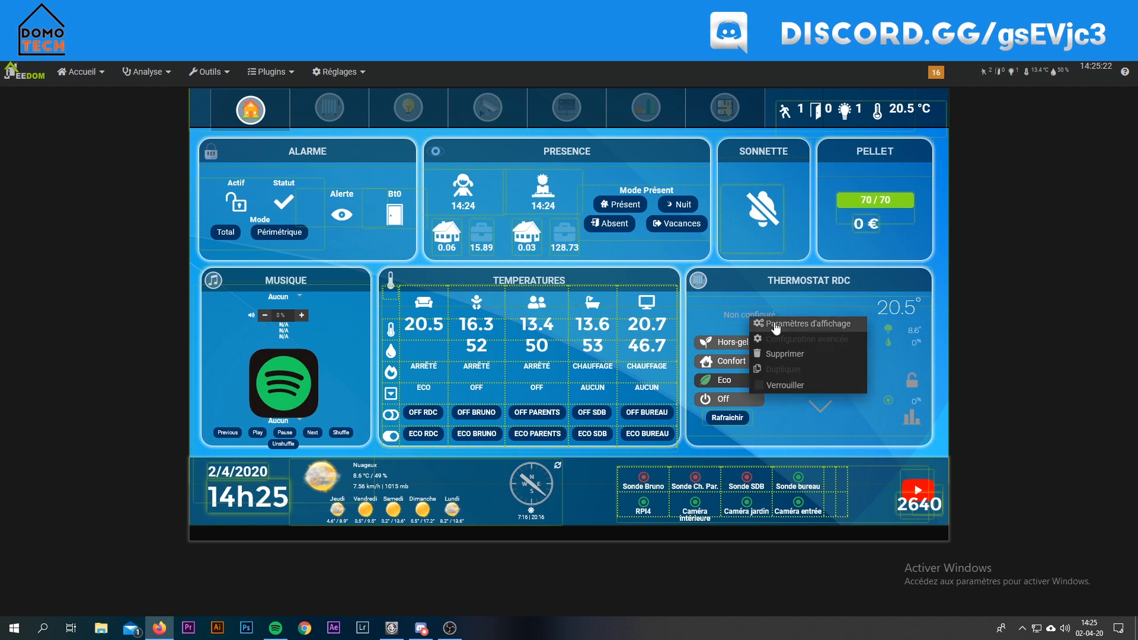
click(774, 323)
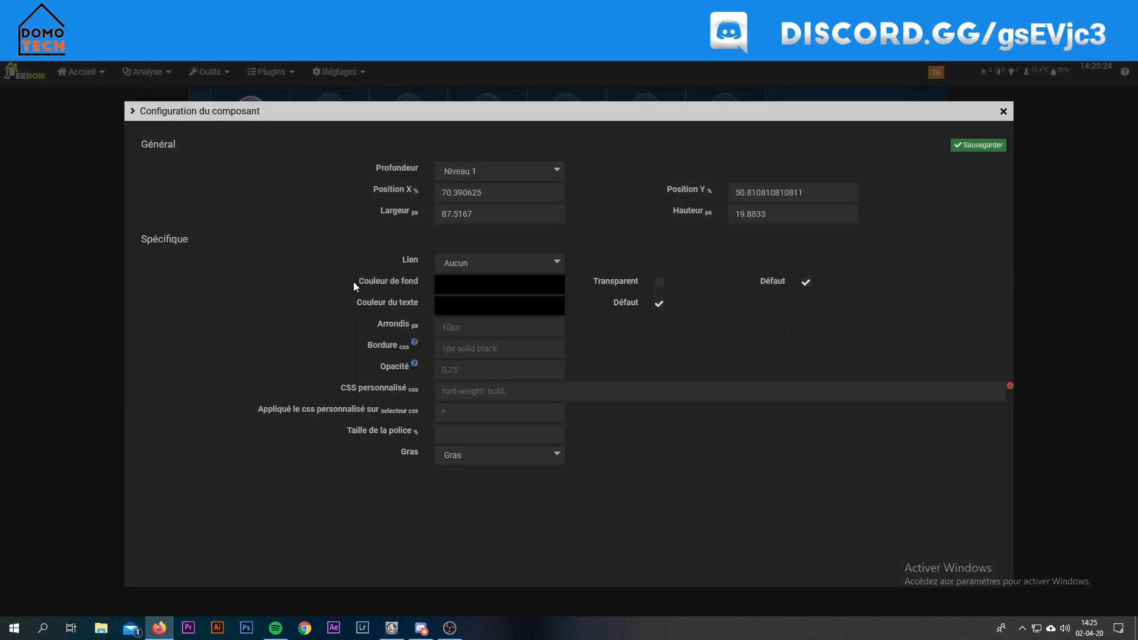
click(524, 265)
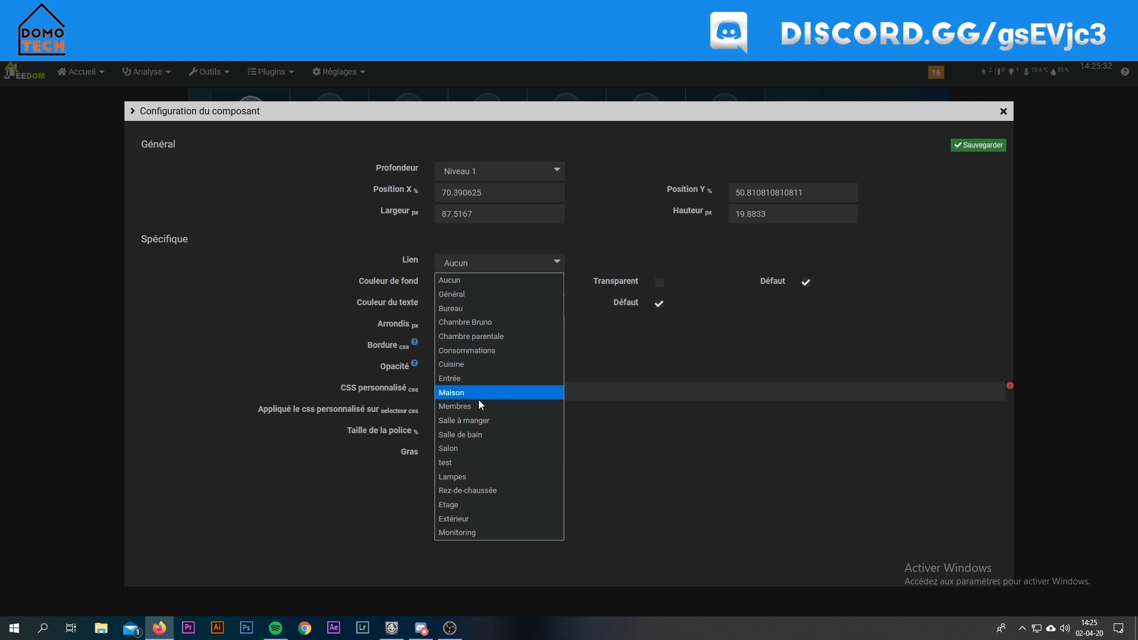
click(461, 448)
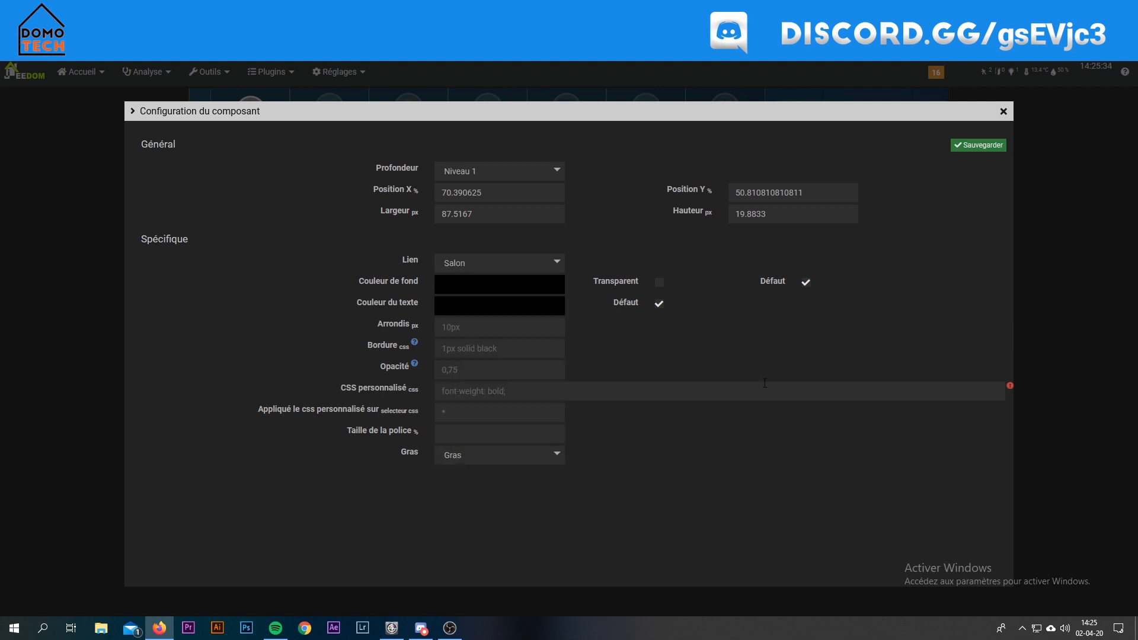
click(978, 145)
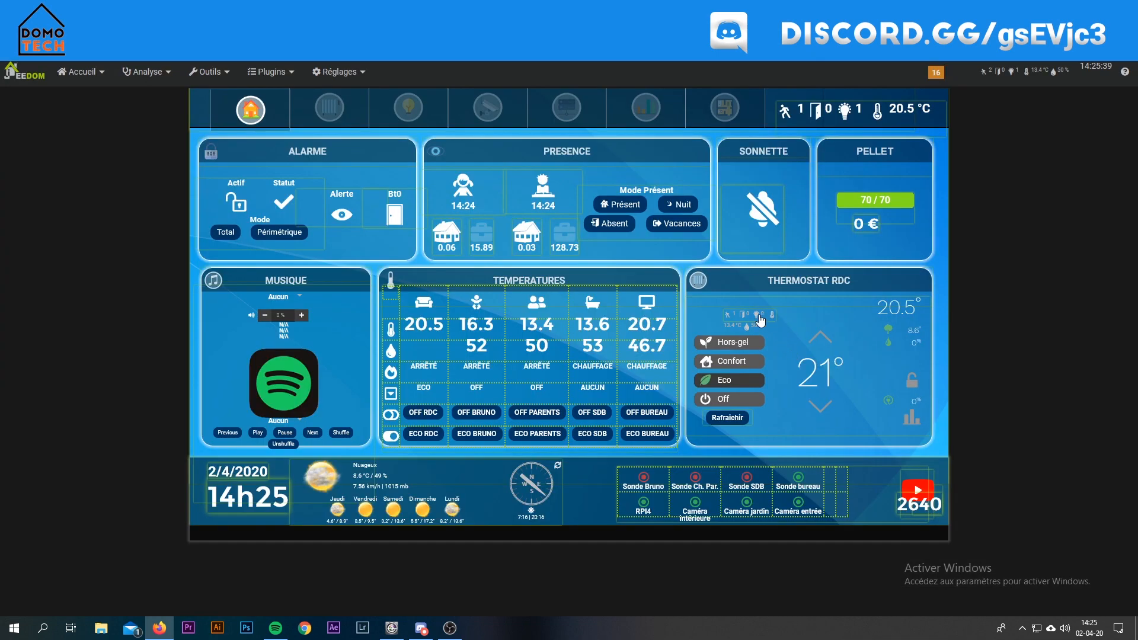
Widen the Salon summary to about 171 px and replace its default text colour with white, saving the component
drag(777, 314, 825, 314)
right_click(784, 320)
click(830, 330)
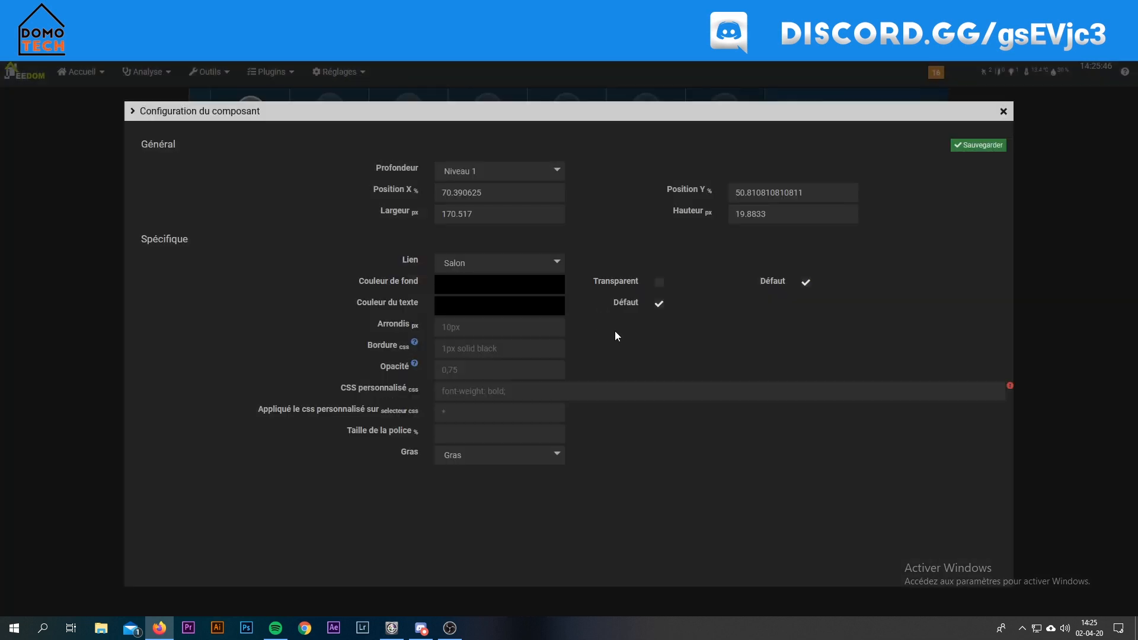
click(659, 303)
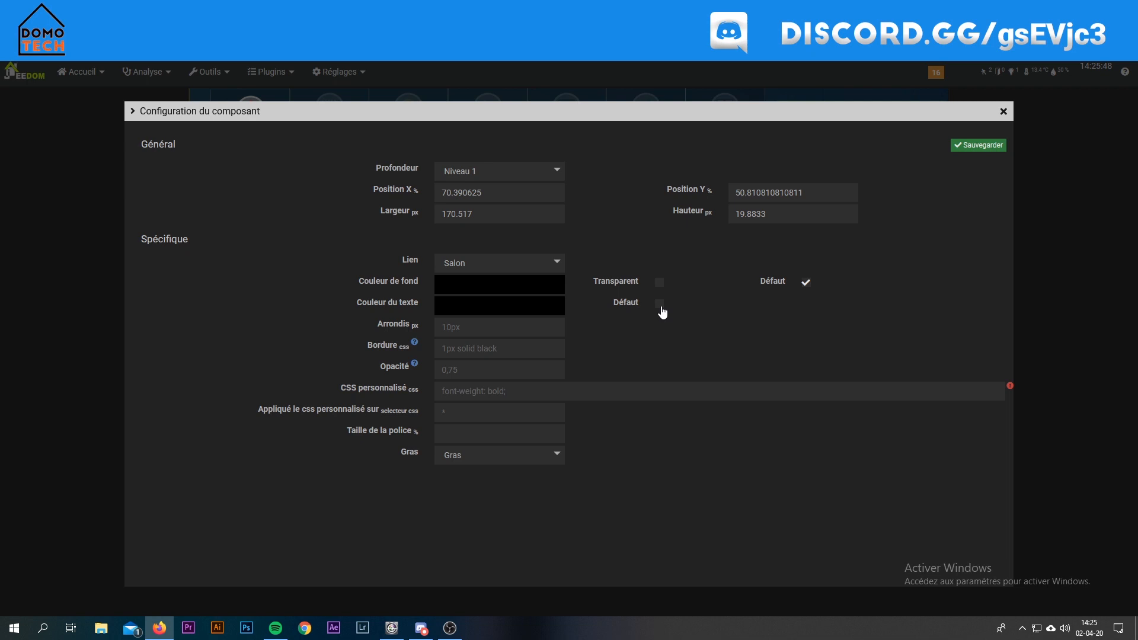
click(507, 305)
click(126, 104)
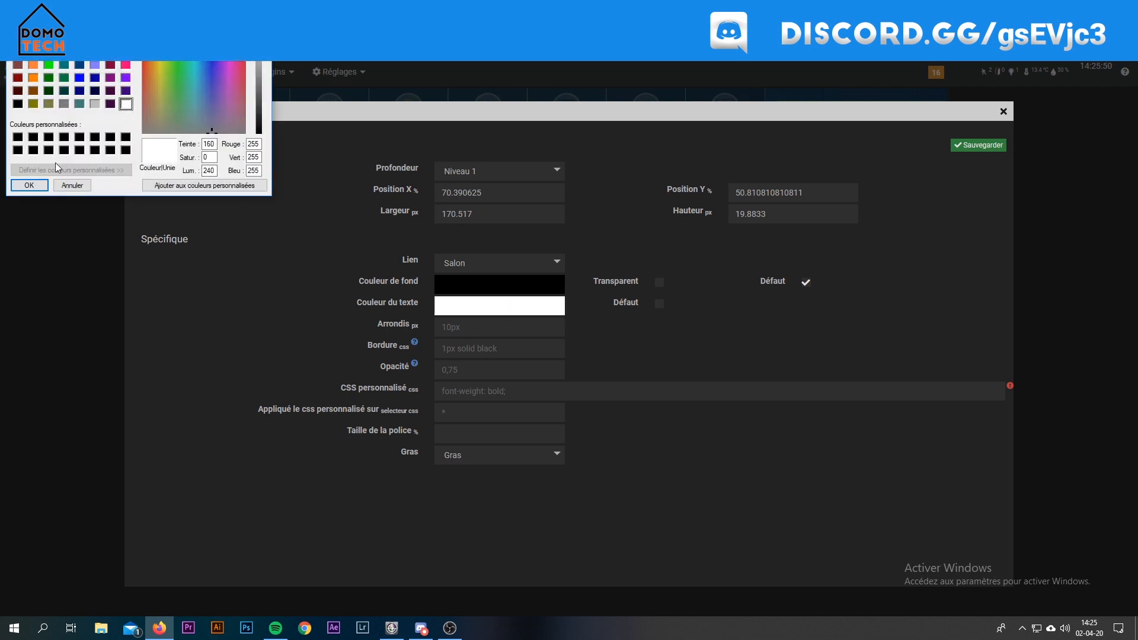
click(29, 185)
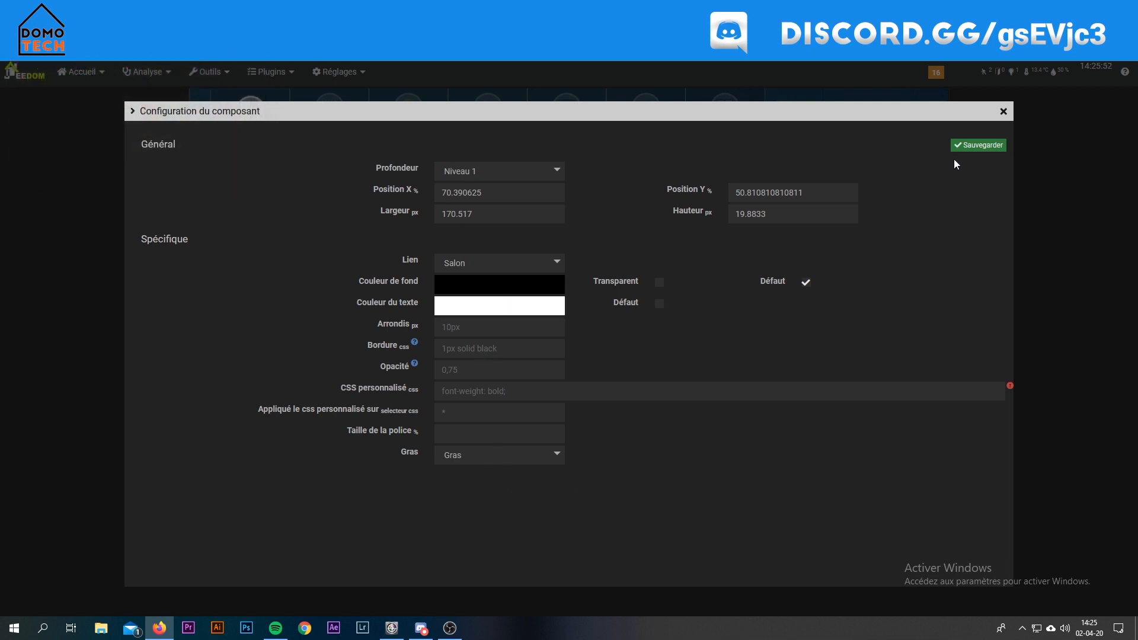
click(982, 146)
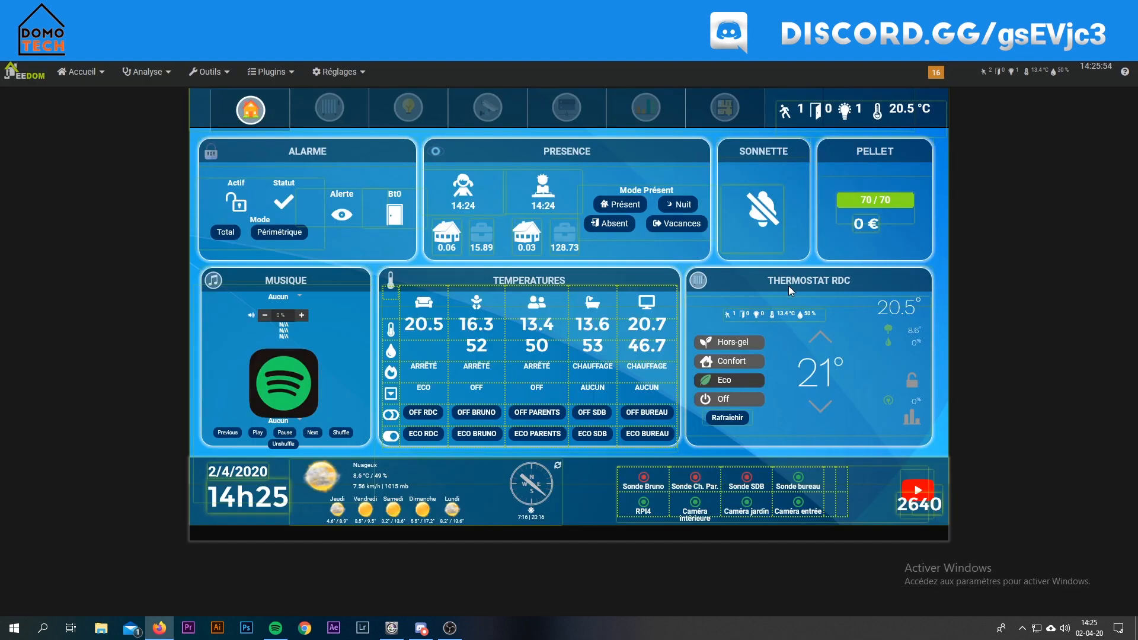
Set the Salon summary's font size to 200% in its display settings and save
right_click(769, 318)
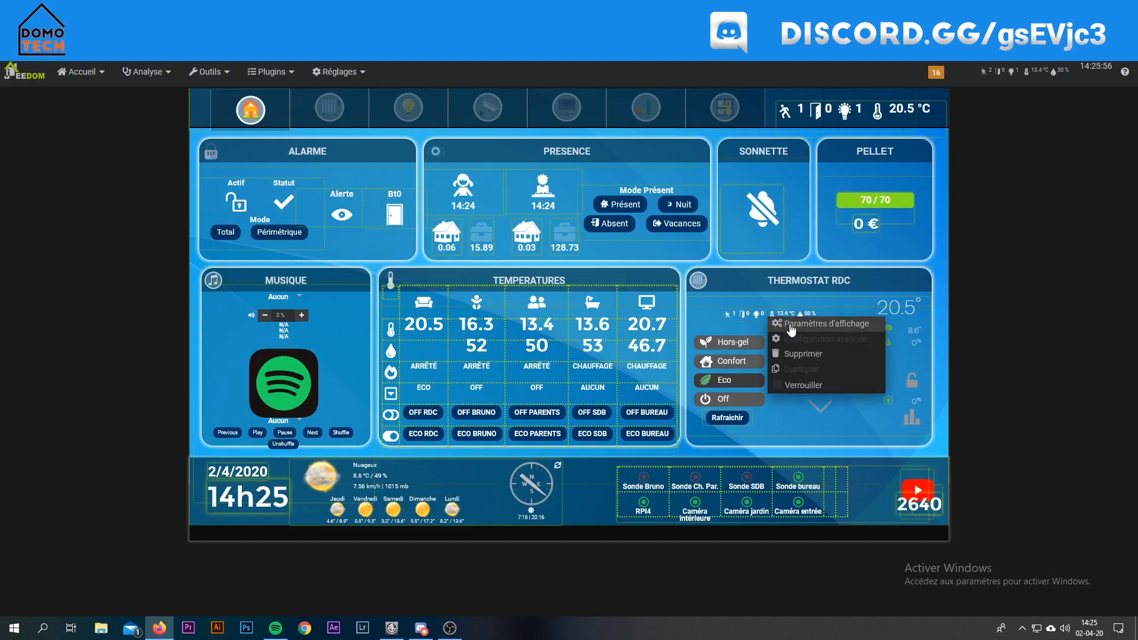
click(791, 324)
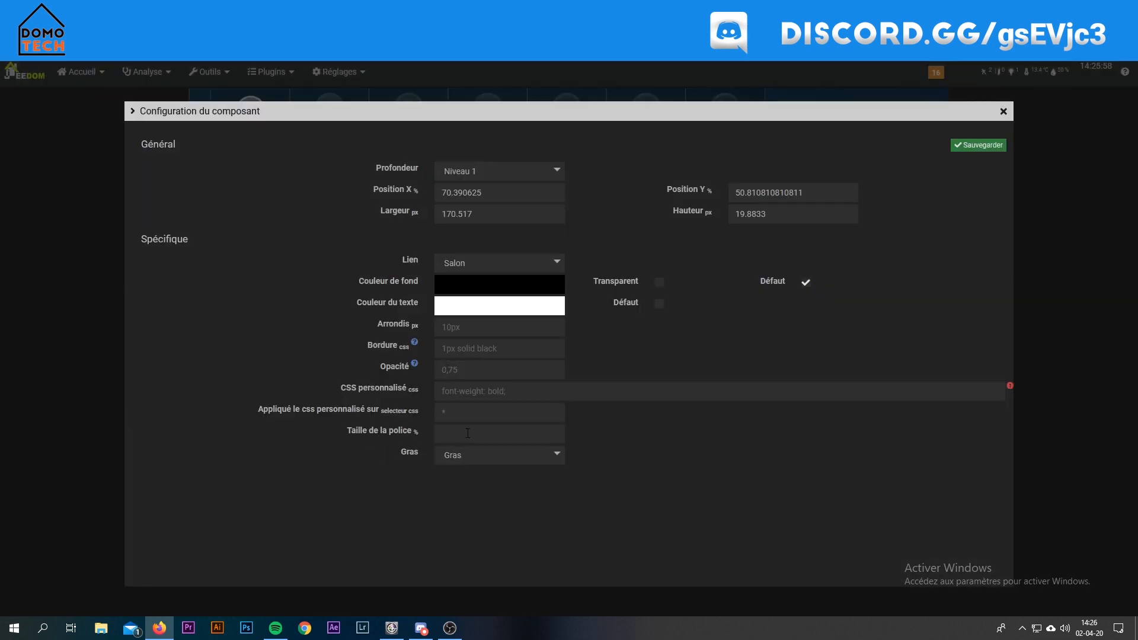
click(468, 434)
text(200)
click(976, 145)
text(ù)
key(BackSpace)
text(%)
click(966, 142)
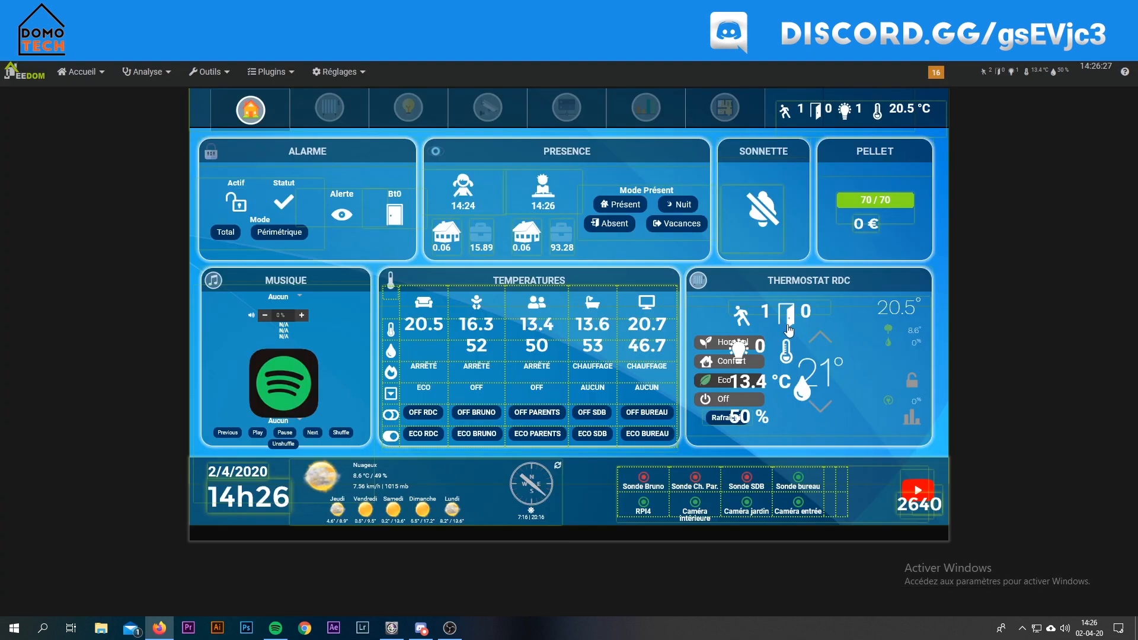
right_click(789, 330)
click(805, 327)
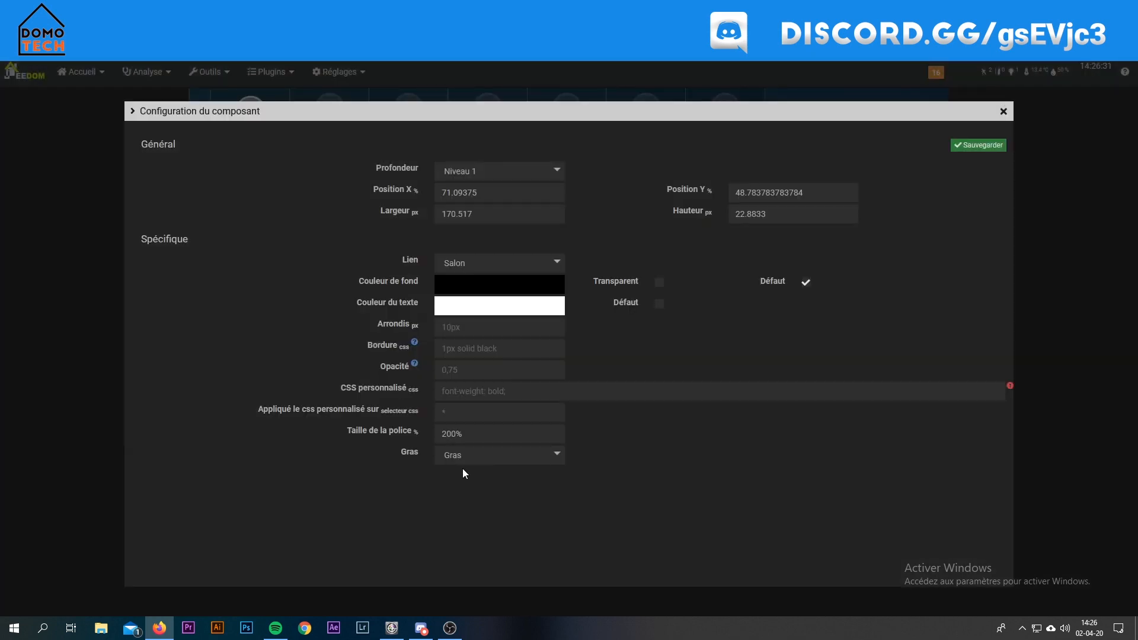
text(2)
click(981, 146)
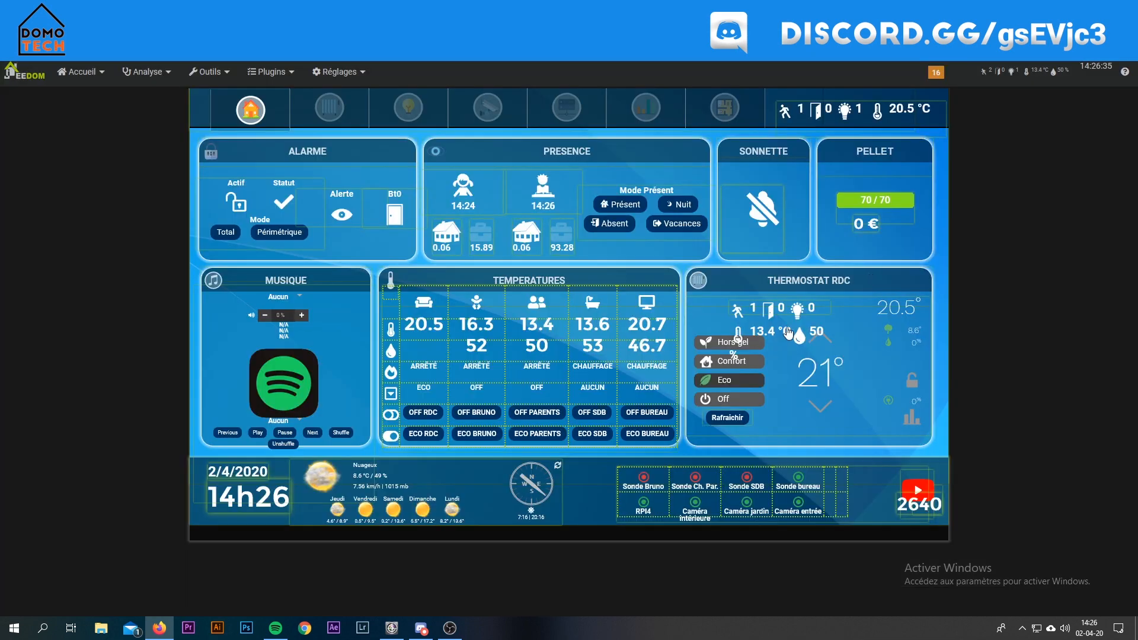
Widen the Salon summary to about 274 px and move it over the PRESENCE panel's heading
drag(772, 320, 325, 395)
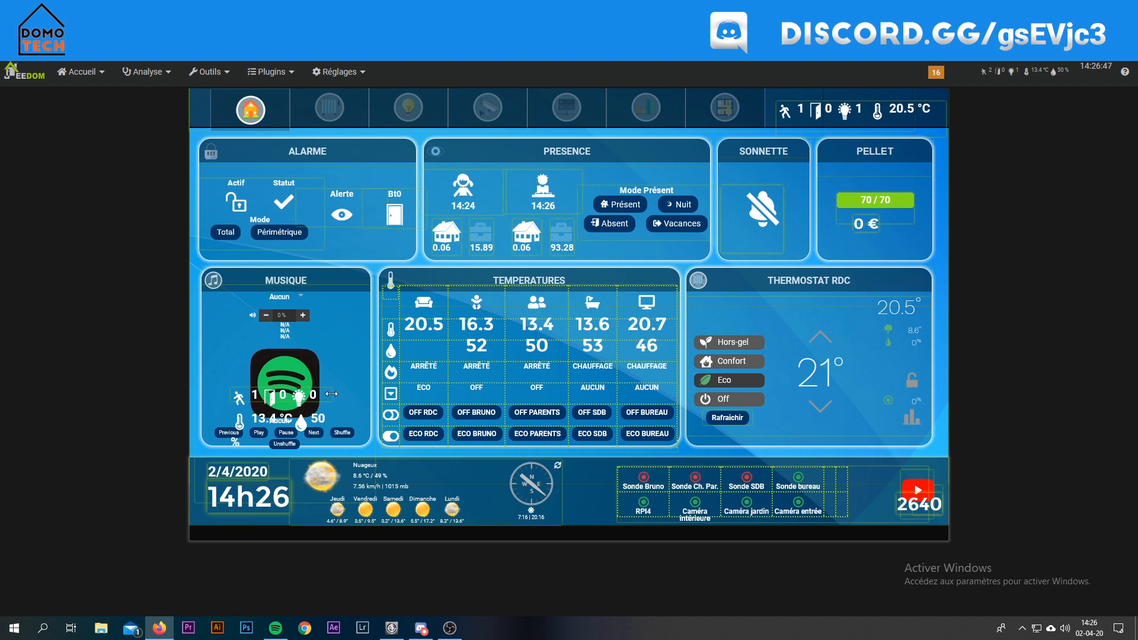
drag(331, 394, 383, 394)
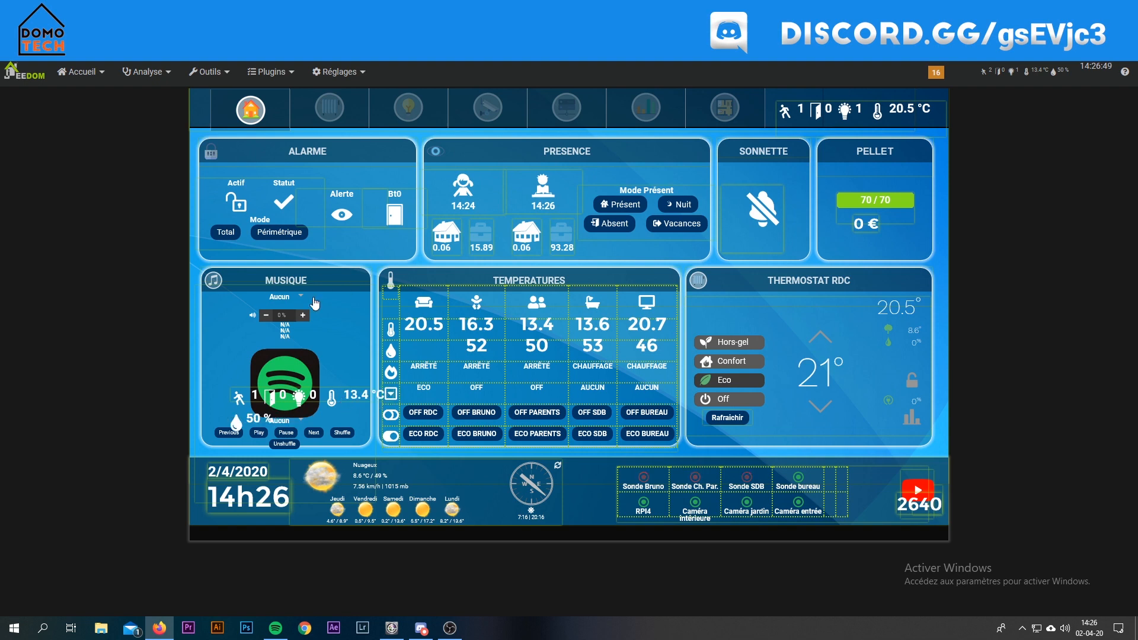
drag(335, 398, 663, 155)
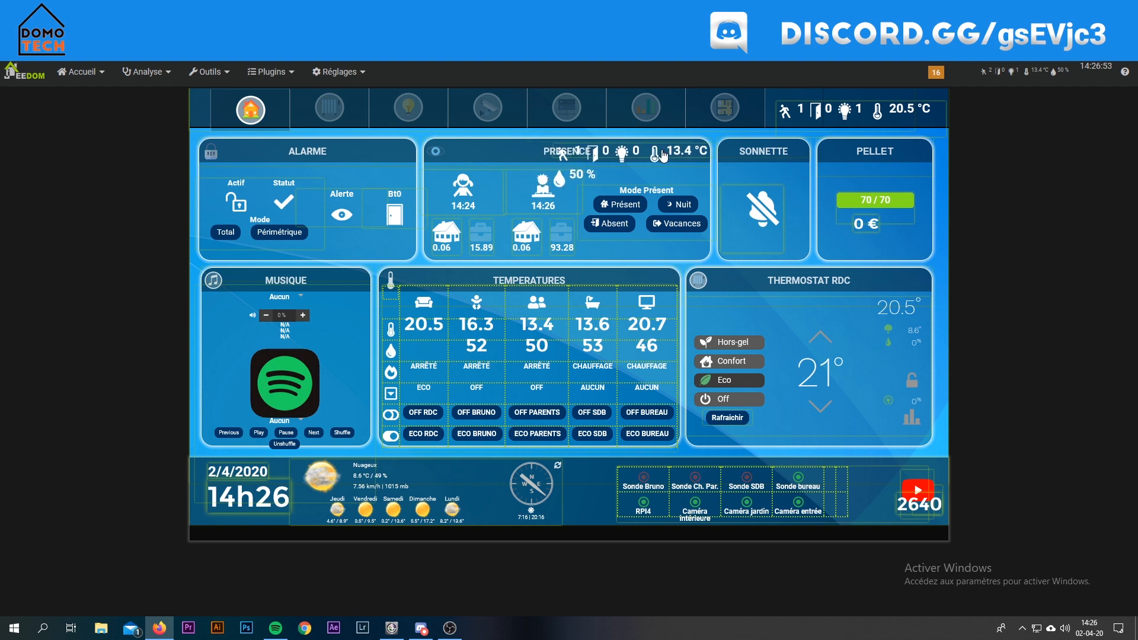
Clear the Salon summary's font size, save, and shift the summary sideways along the PRESENCE heading
right_click(664, 155)
click(694, 156)
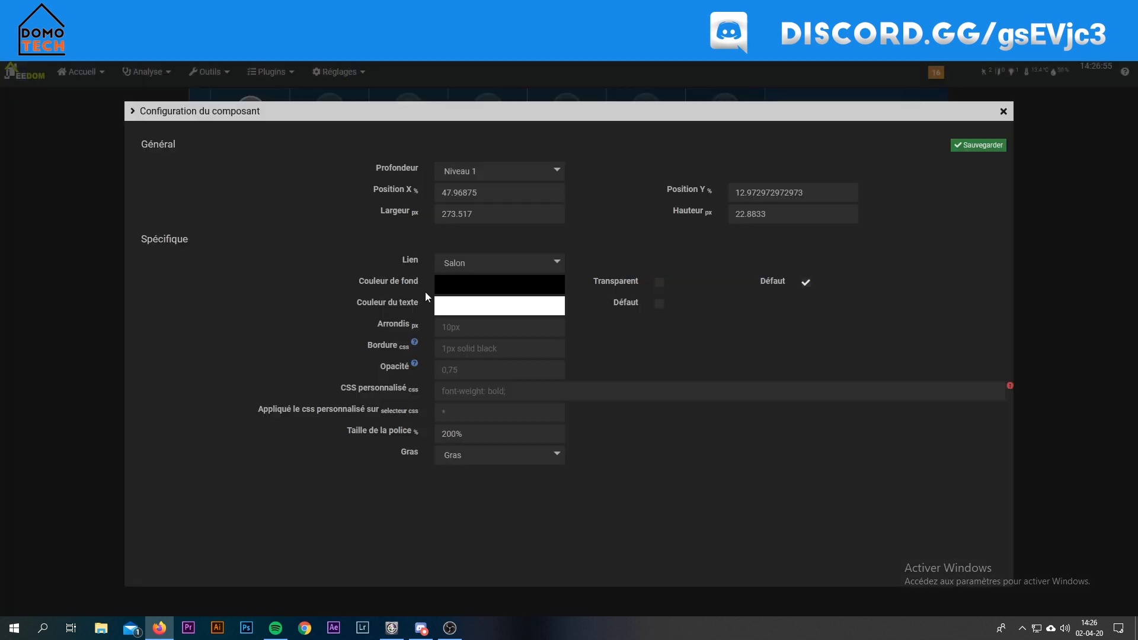
double_click(447, 434)
click(451, 434)
triple_click(451, 434)
key(BackSpace)
click(971, 146)
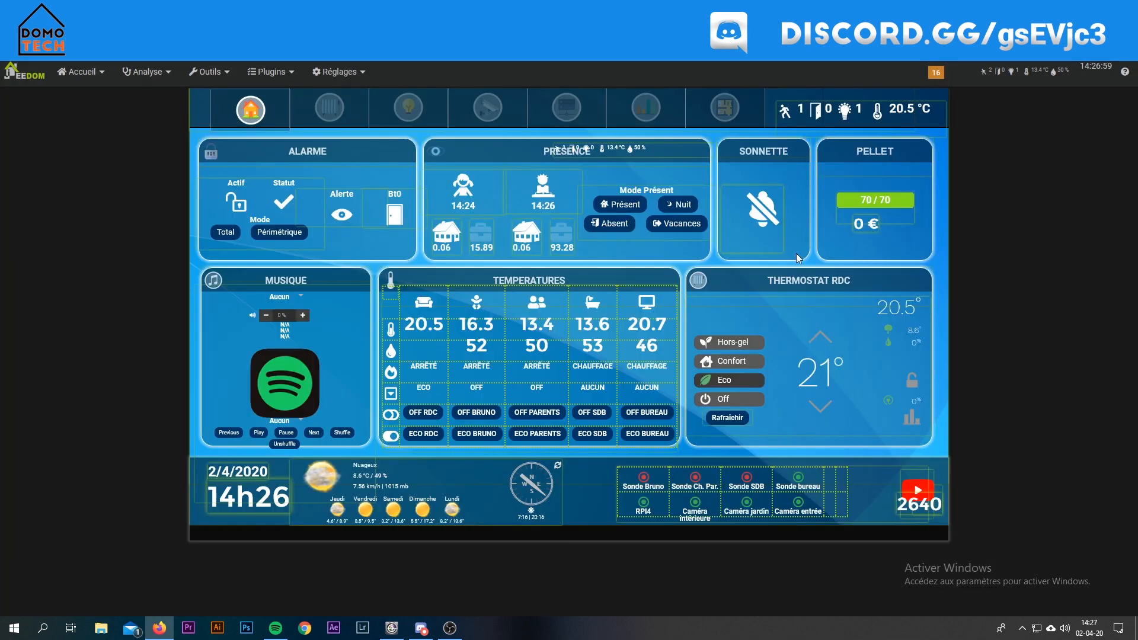
drag(625, 152, 680, 154)
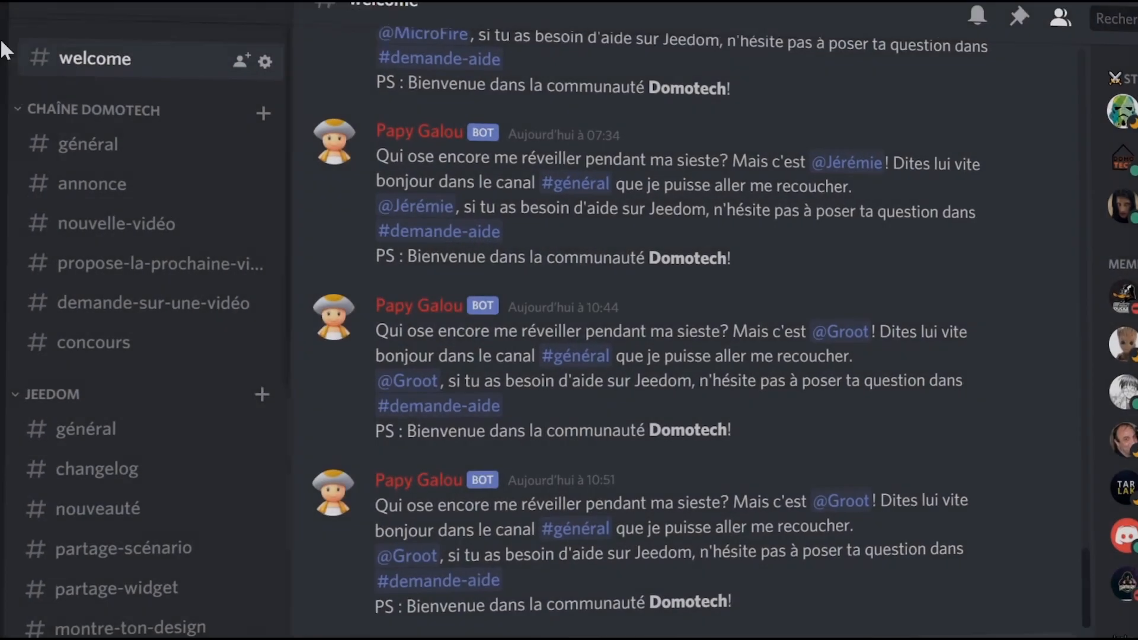
In the Domotech server on Discord, post "J'ai vraiment besoin d'aide" in the demande-aide channel
scroll(172, 388, down, 8)
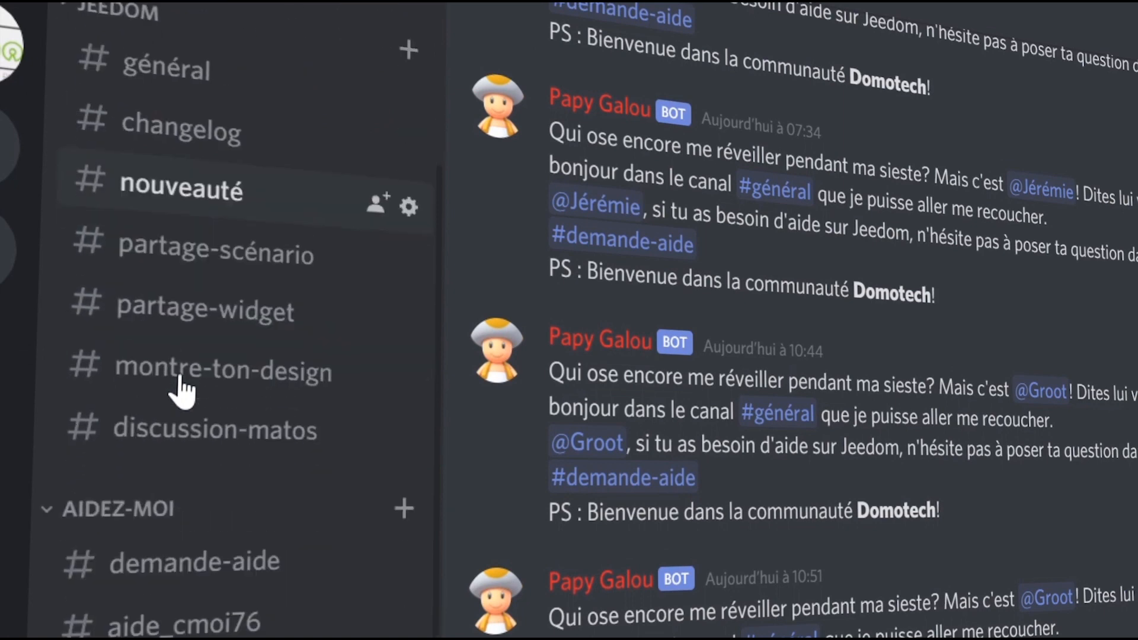
click(235, 400)
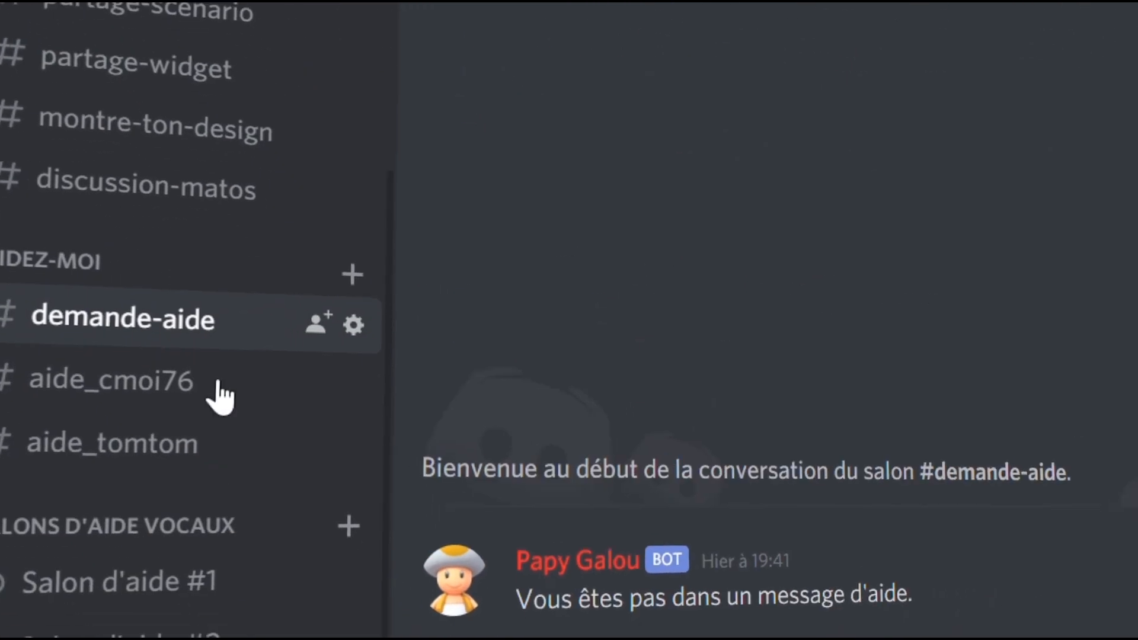
text(J')
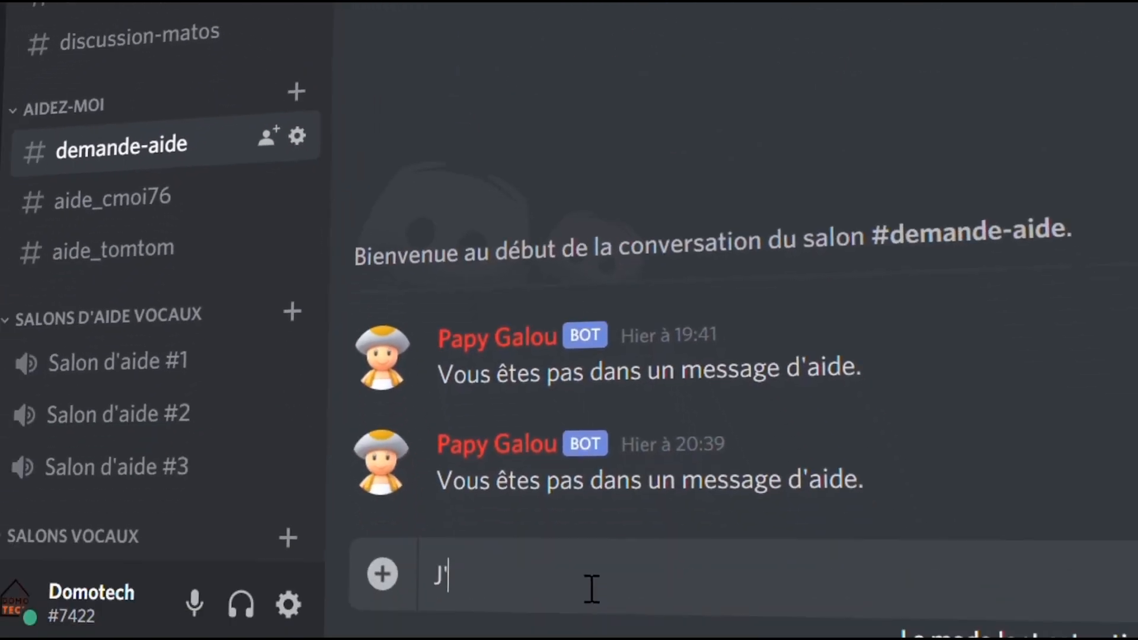
text(ai vraiment besoin )
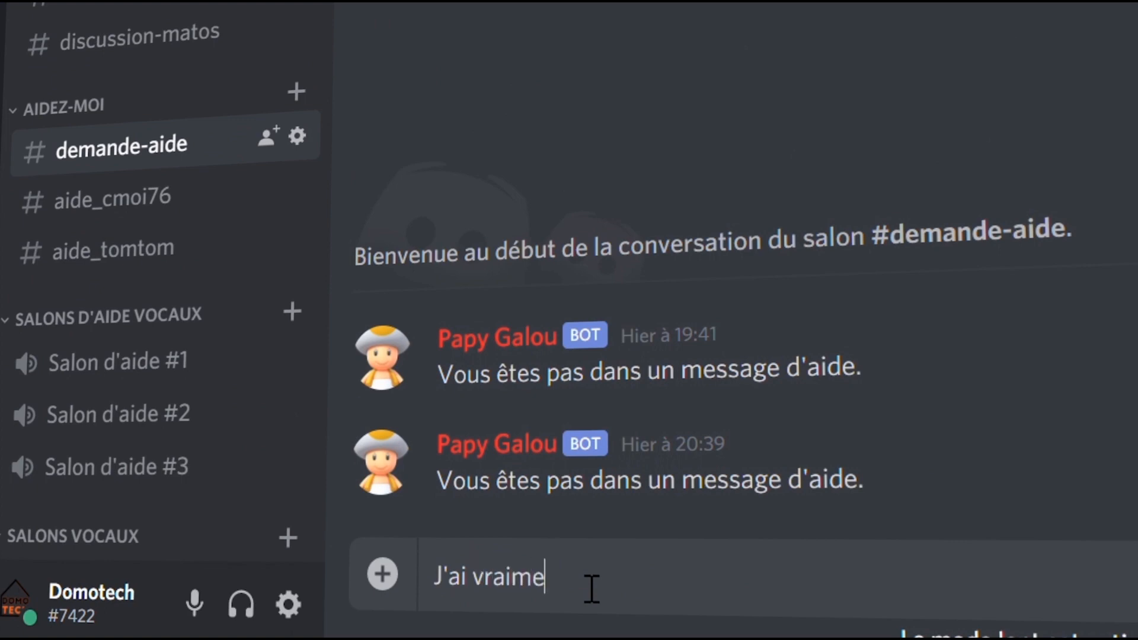
text(d'aide)
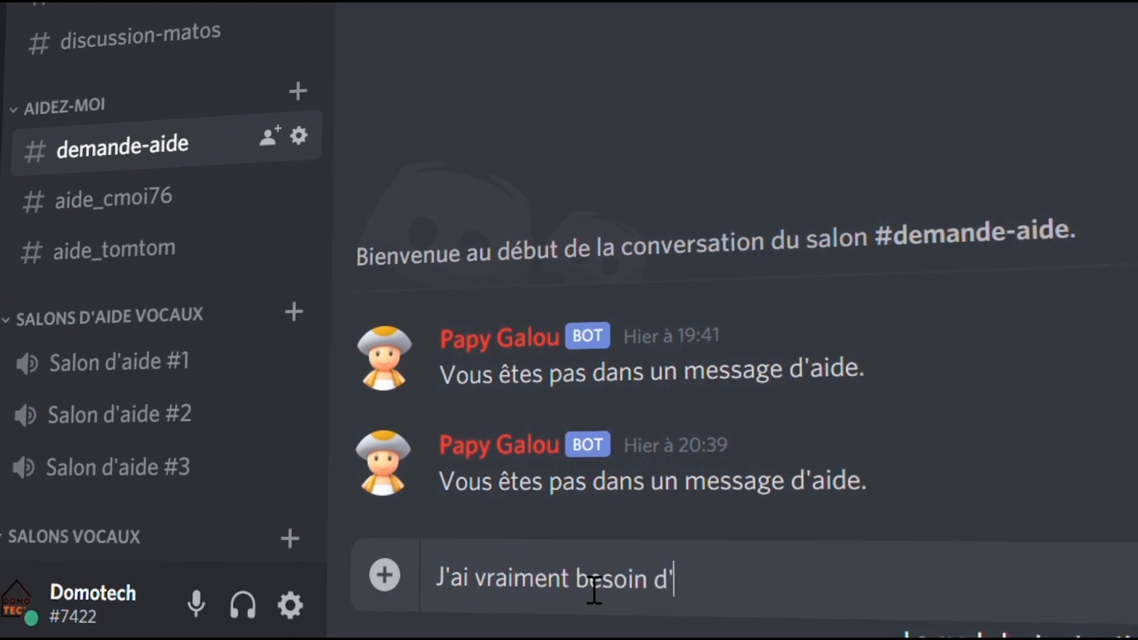
key(Return)
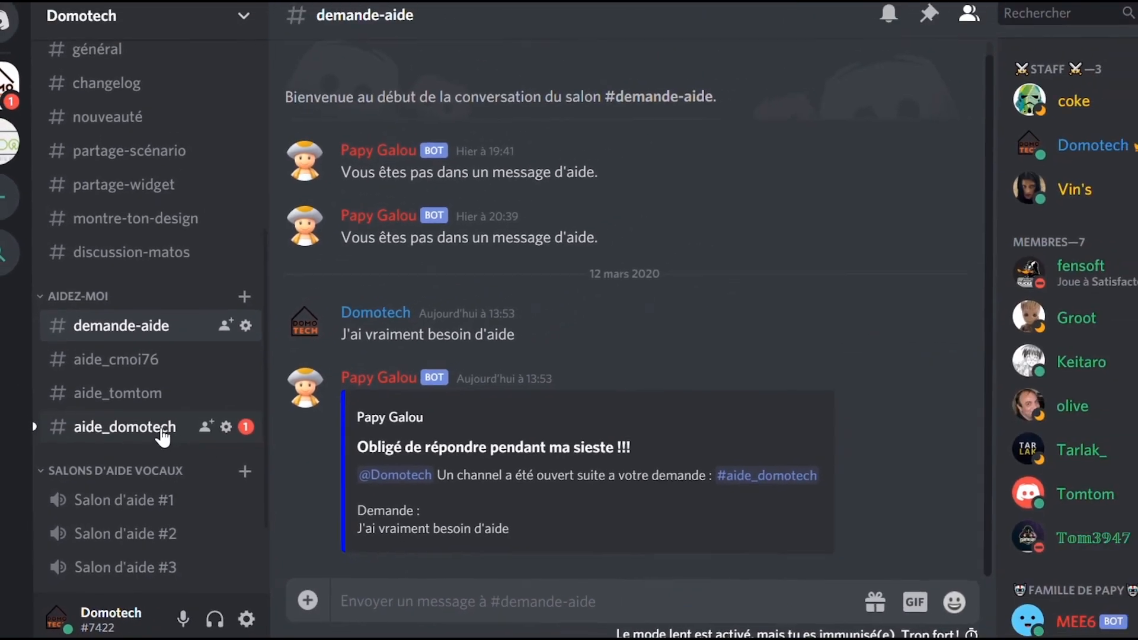
Open the aide_domotech channel created for the help request in the Domotech server
click(162, 439)
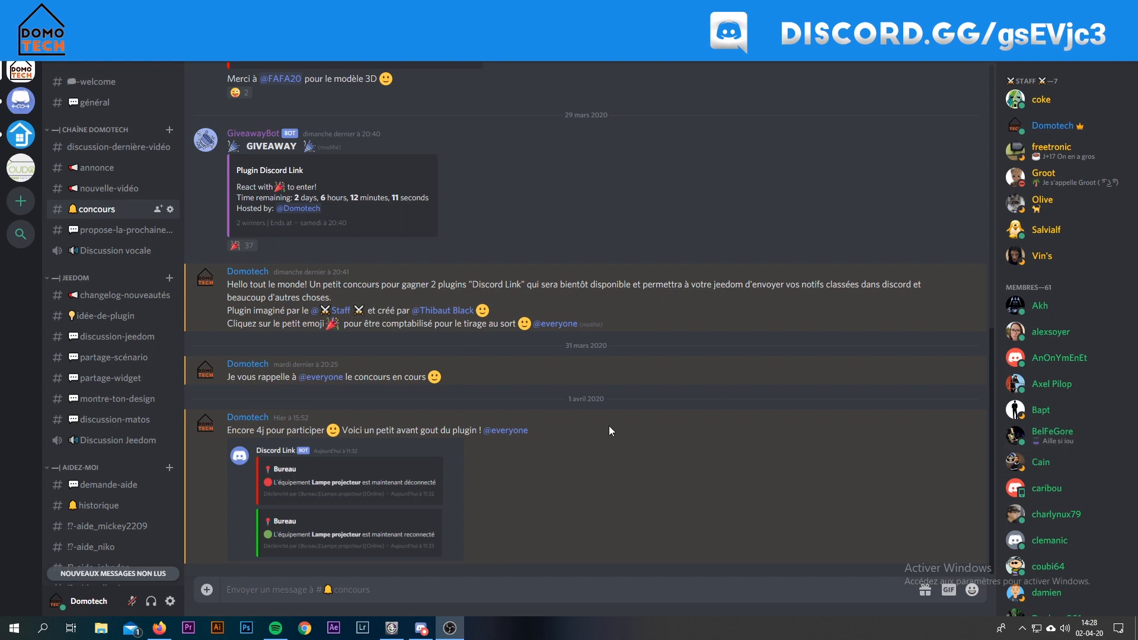
Review the Discord Link plugin giveaway in the concours channel and view the plugin's preview image enlarged
scroll(609, 427, up, 2)
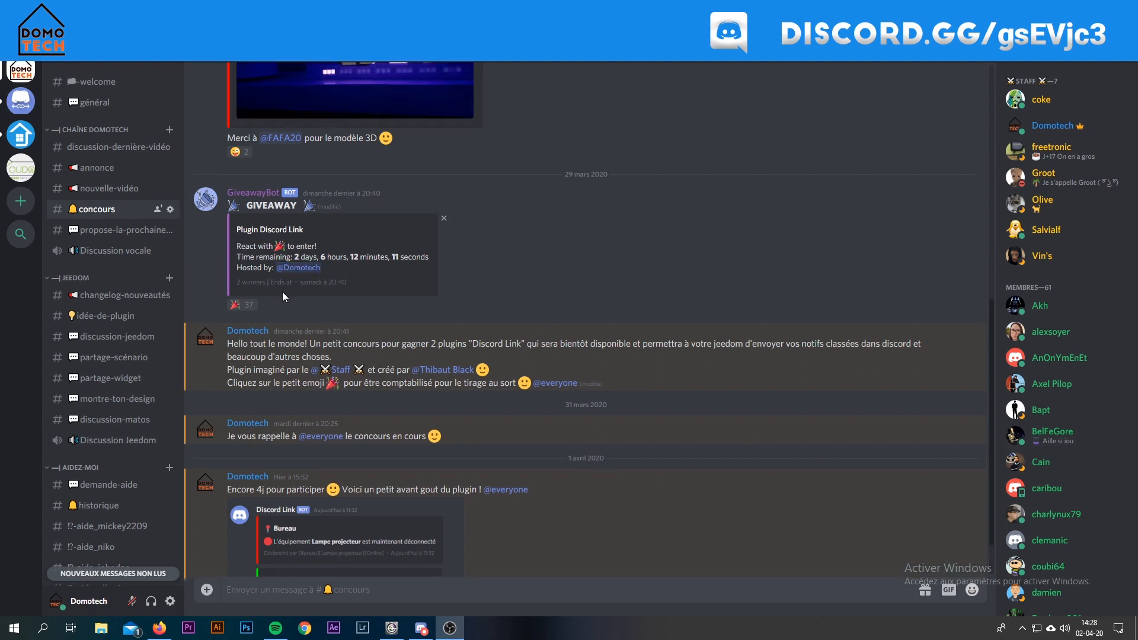
scroll(350, 308, down, 2)
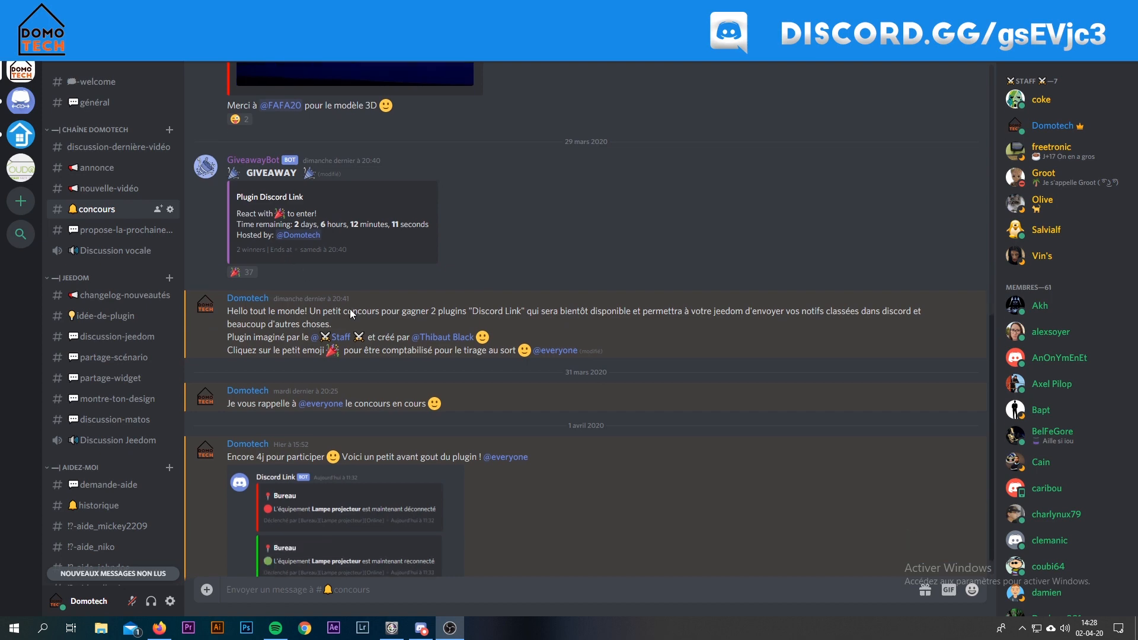
click(337, 505)
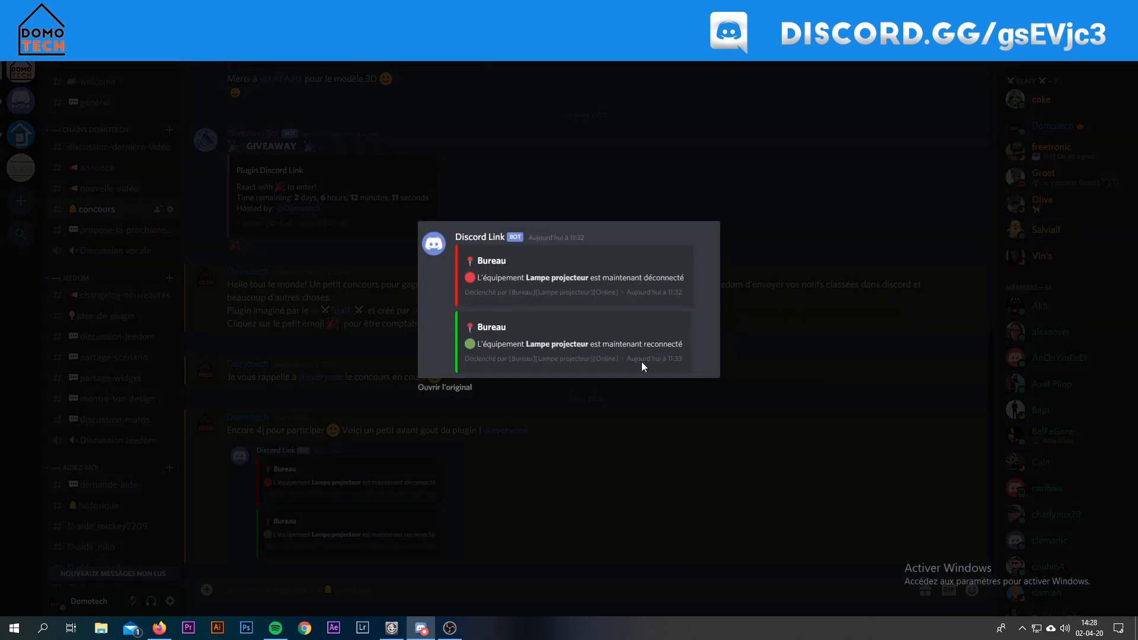
click(550, 462)
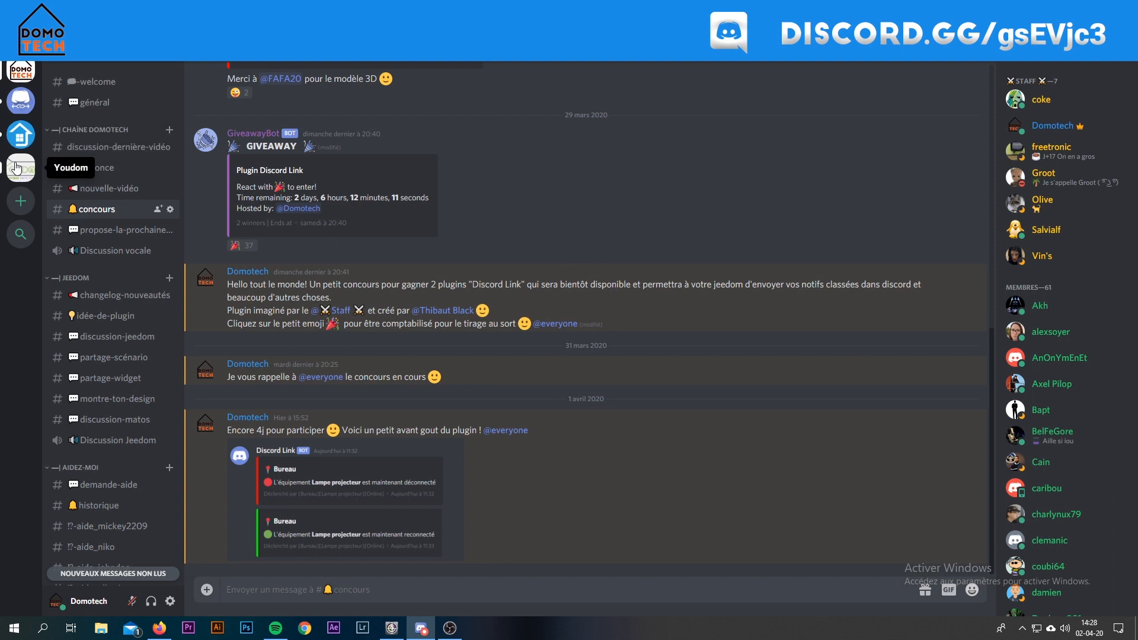
Examine the Discord Link notifications in the notifs and etat-device channels of the Jeedom Flo Notif server
click(22, 100)
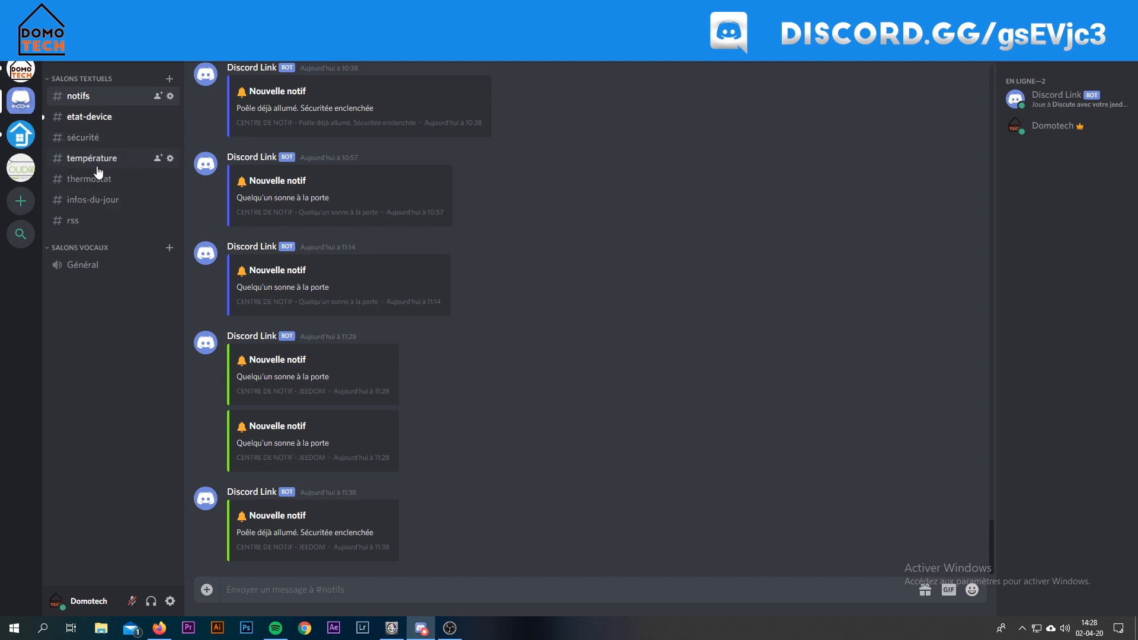
click(98, 117)
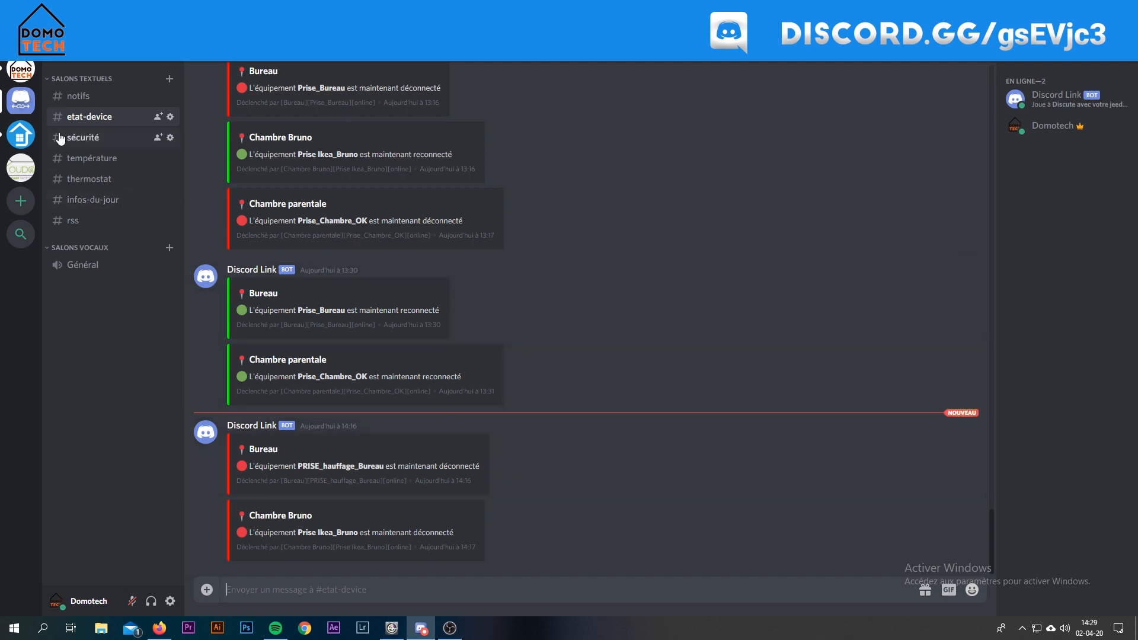
click(99, 103)
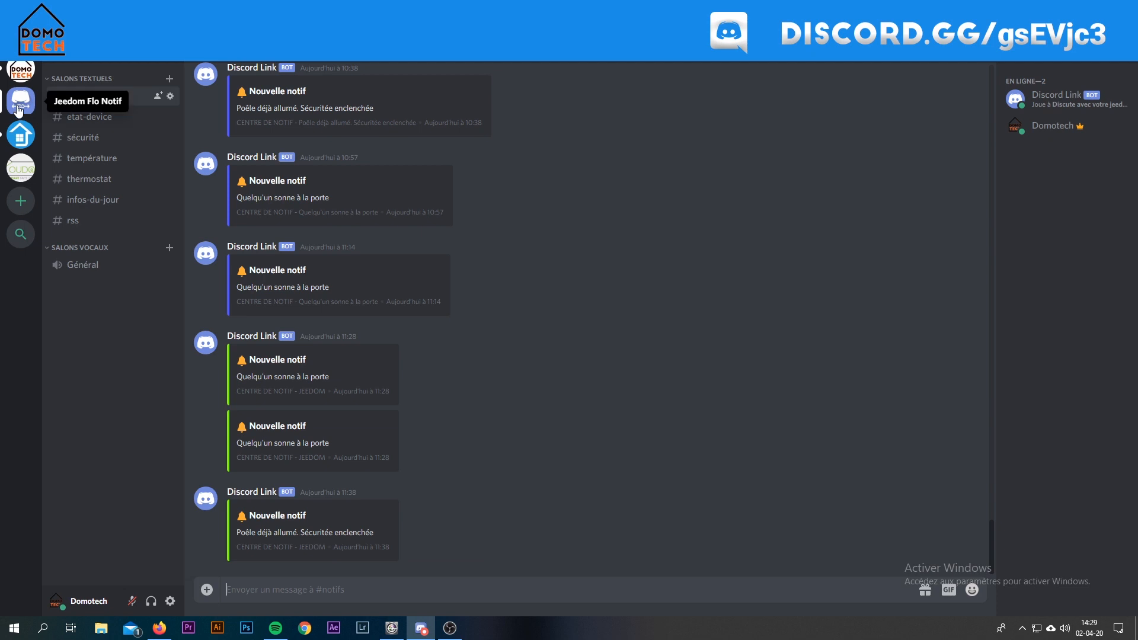
Return to the Domotech server's concours channel and check who reacted to the Discord Link plugin giveaway
click(21, 72)
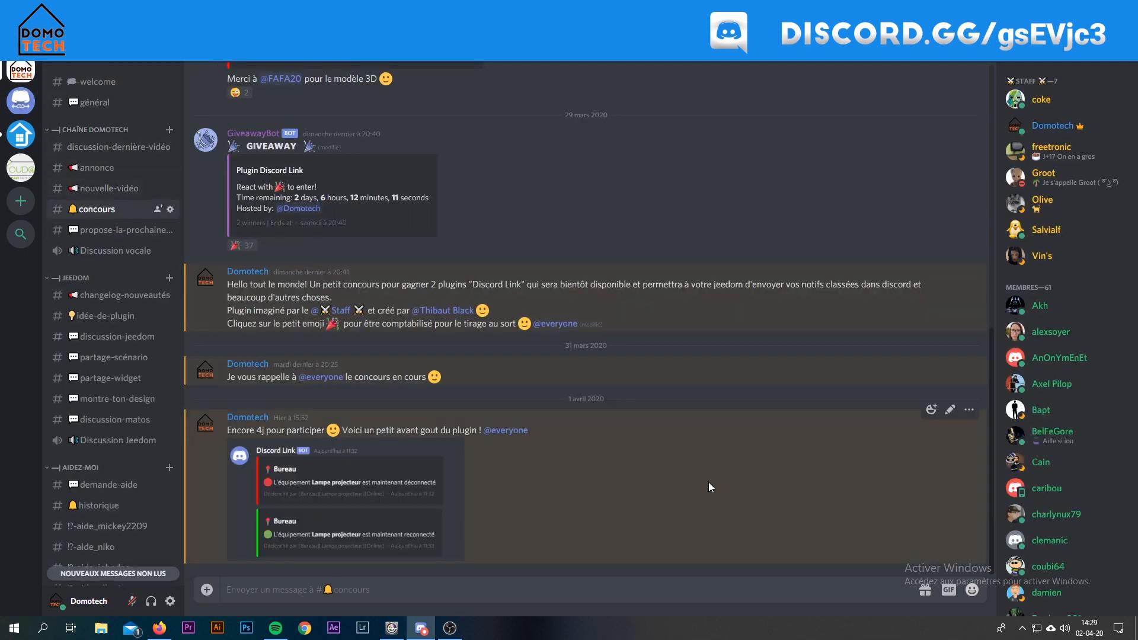
mouse_move(243, 254)
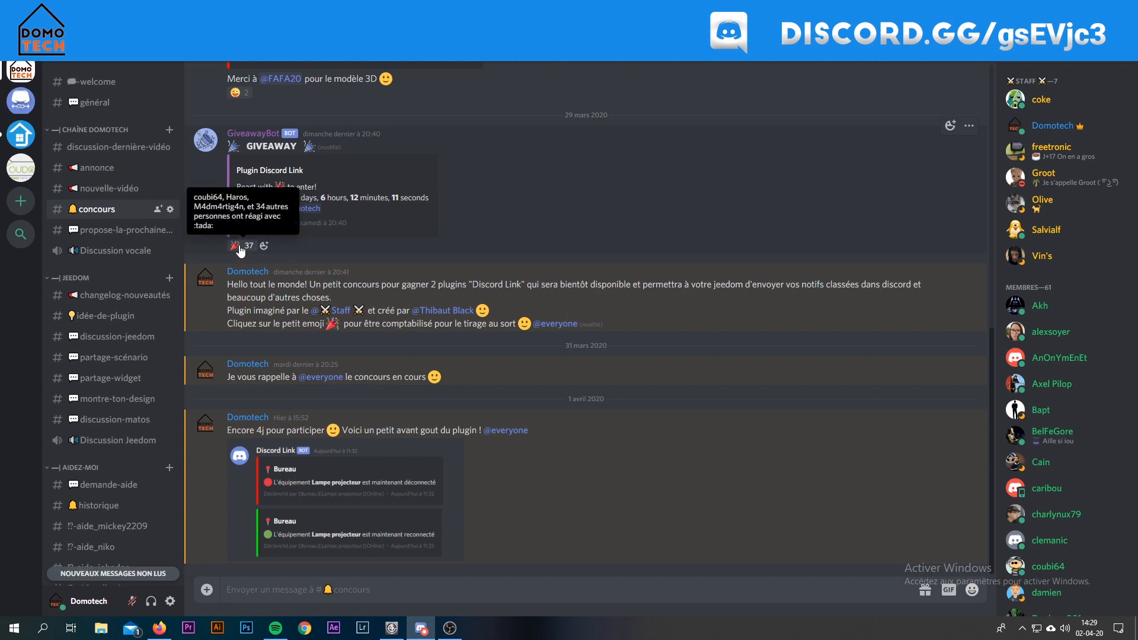